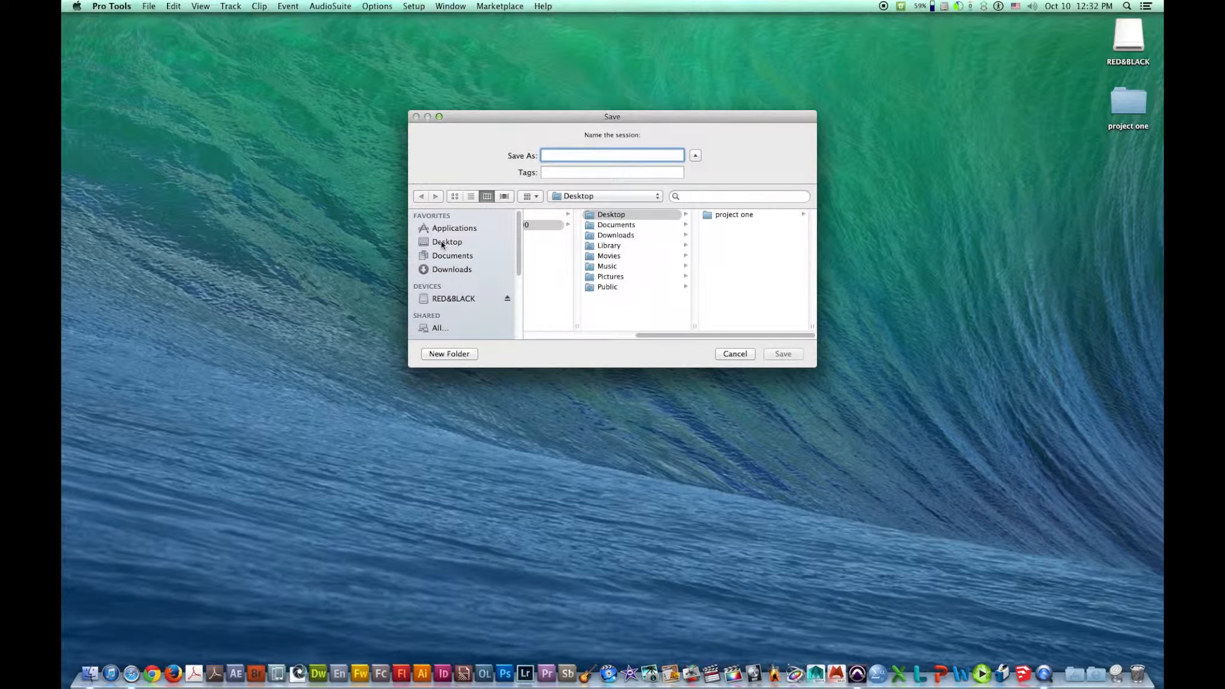
Save the new session on the Desktop under the name "project 2"
{"action": "left_click", "coordinate": [442, 241]}
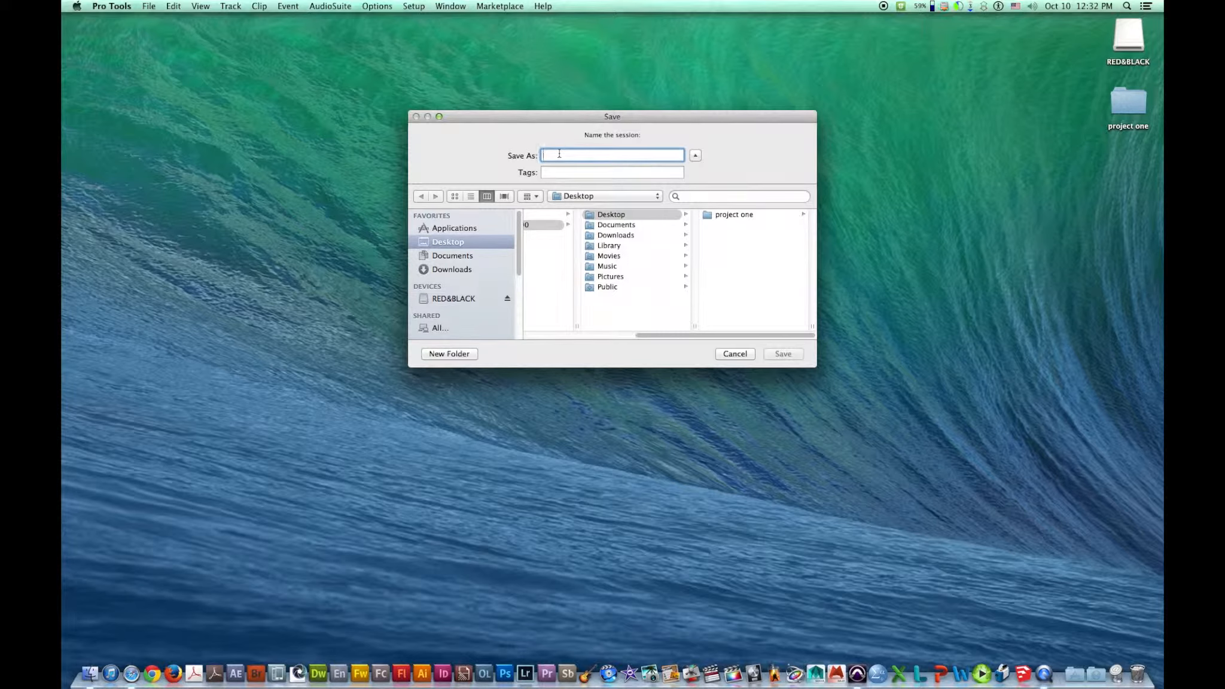
{"action": "type", "text": "project 2"}
{"action": "left_click", "coordinate": [787, 357]}
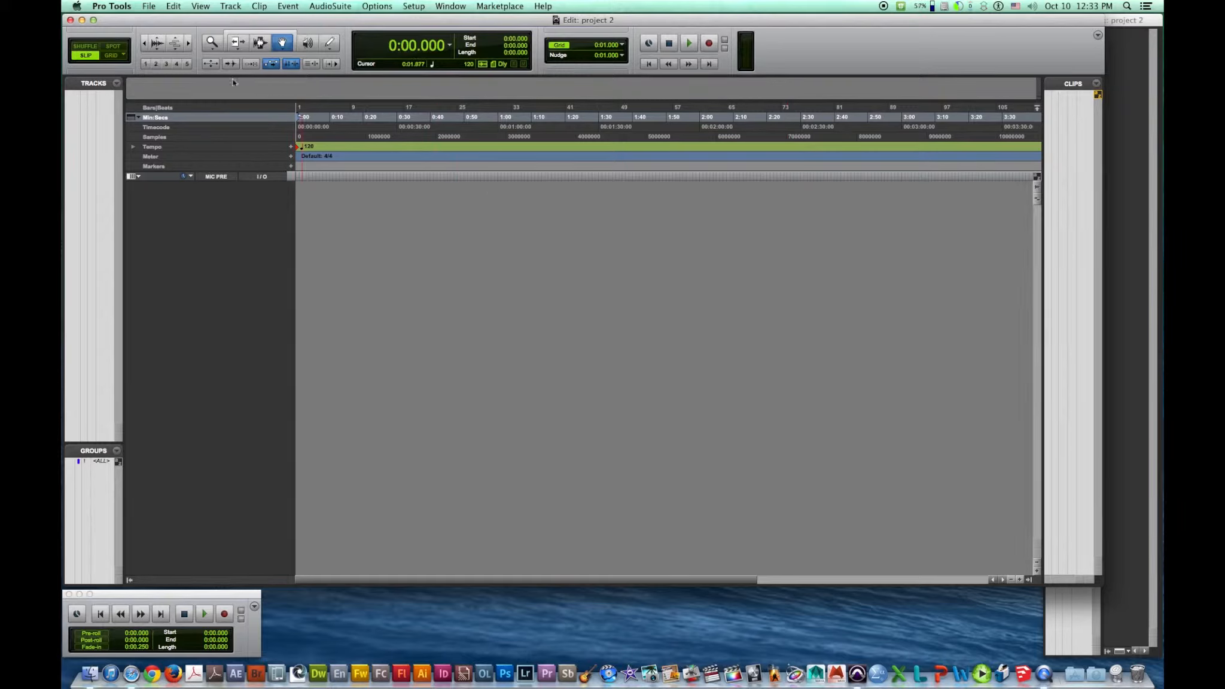
Start an audio import and add 04 Marianas Trench.mp3 from the music folder on RED&BLACK as a clip to convert
{"action": "left_click", "coordinate": [151, 9]}
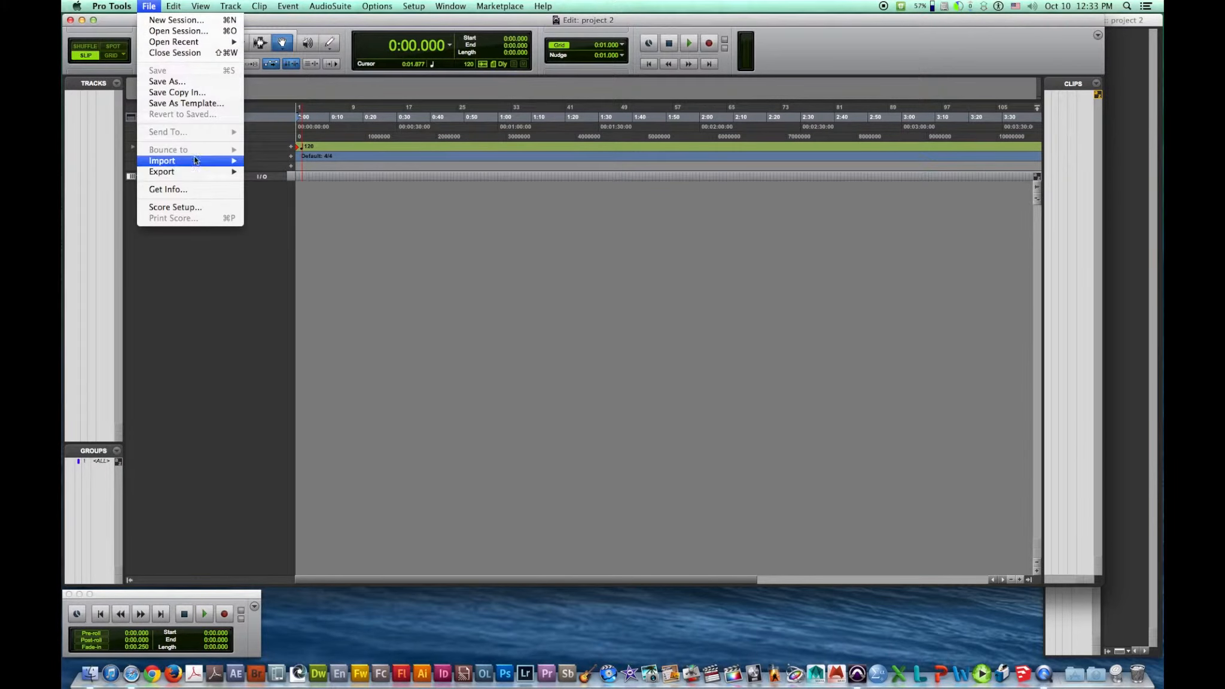
{"action": "mouse_move", "coordinate": [209, 161]}
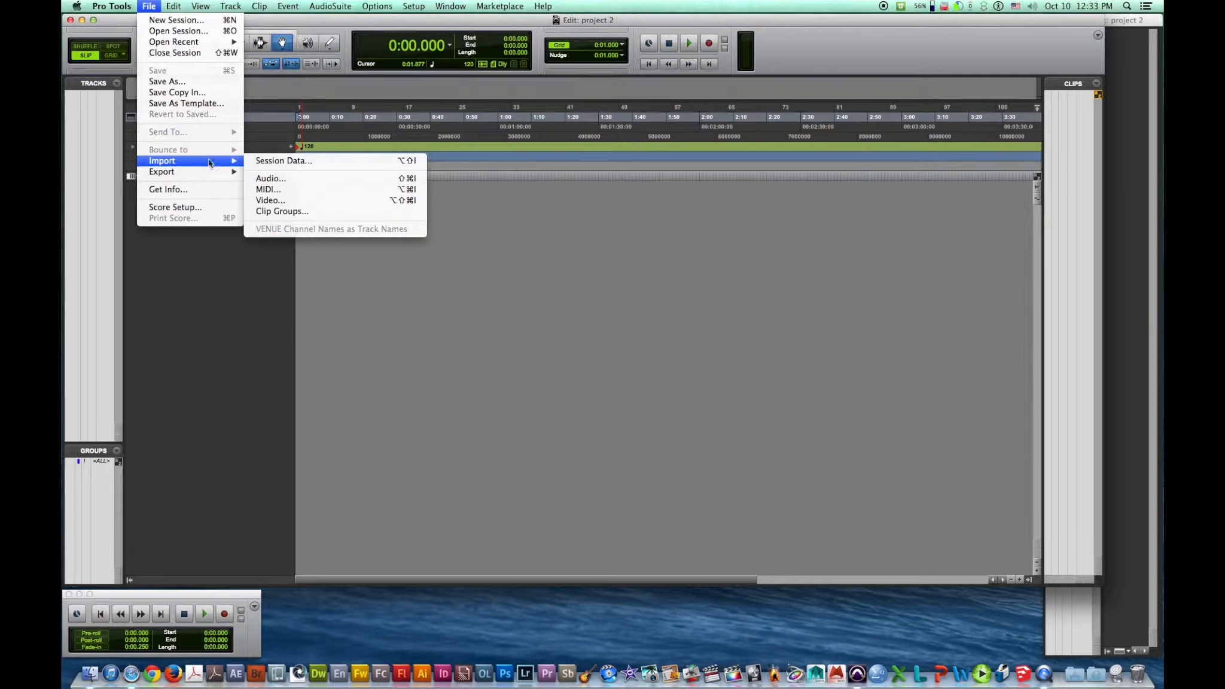
{"action": "left_click", "coordinate": [268, 179]}
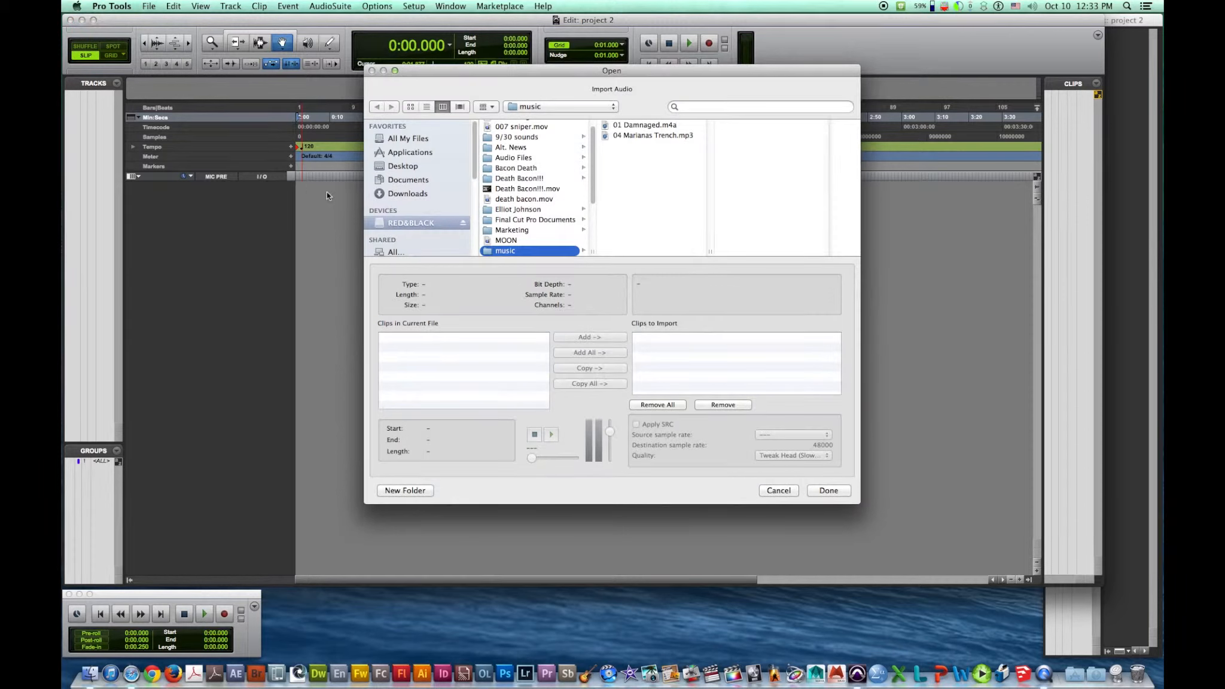
{"action": "left_click", "coordinate": [414, 225]}
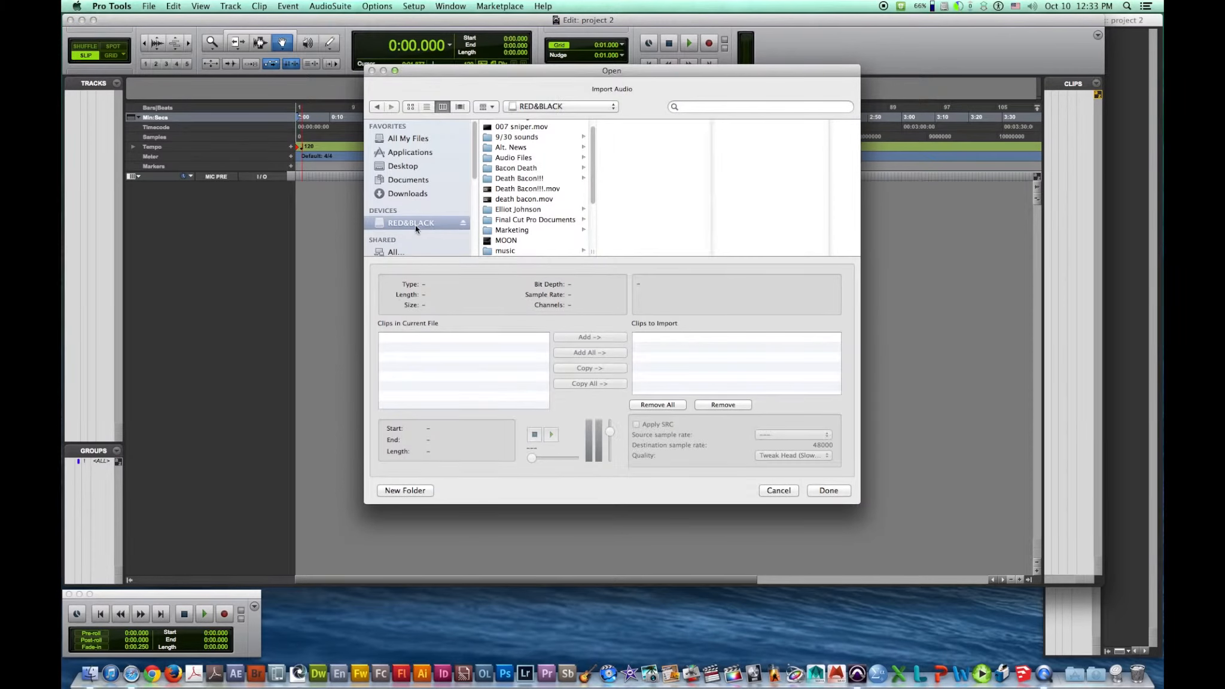
{"action": "left_click", "coordinate": [501, 252]}
{"action": "left_click", "coordinate": [640, 135]}
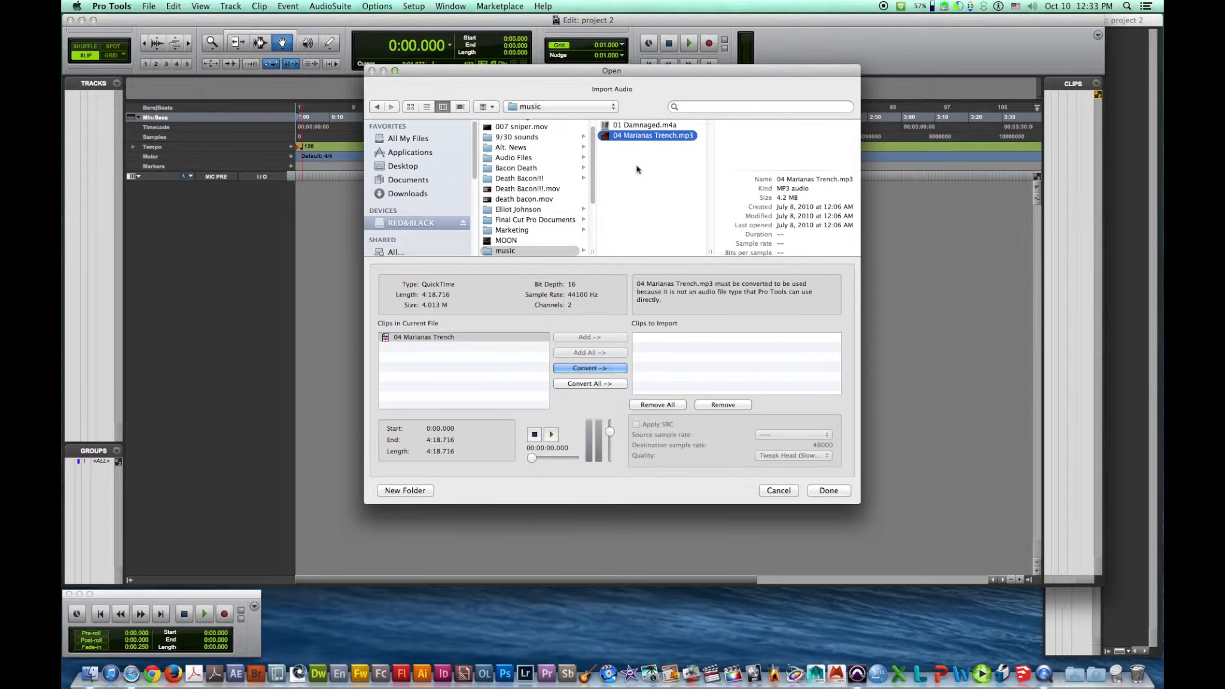
{"action": "left_click", "coordinate": [597, 367]}
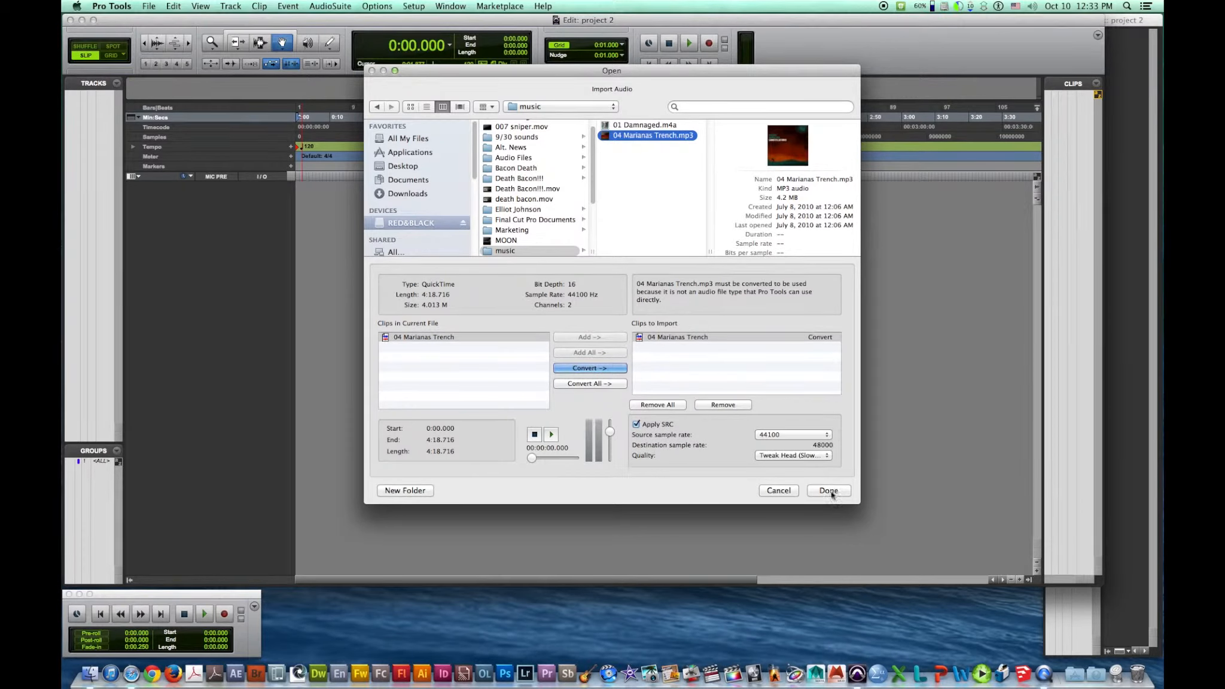
Preview the song briefly and import it into the session's Audio Files folder, with the Clip List as destination
{"action": "left_click", "coordinate": [551, 436]}
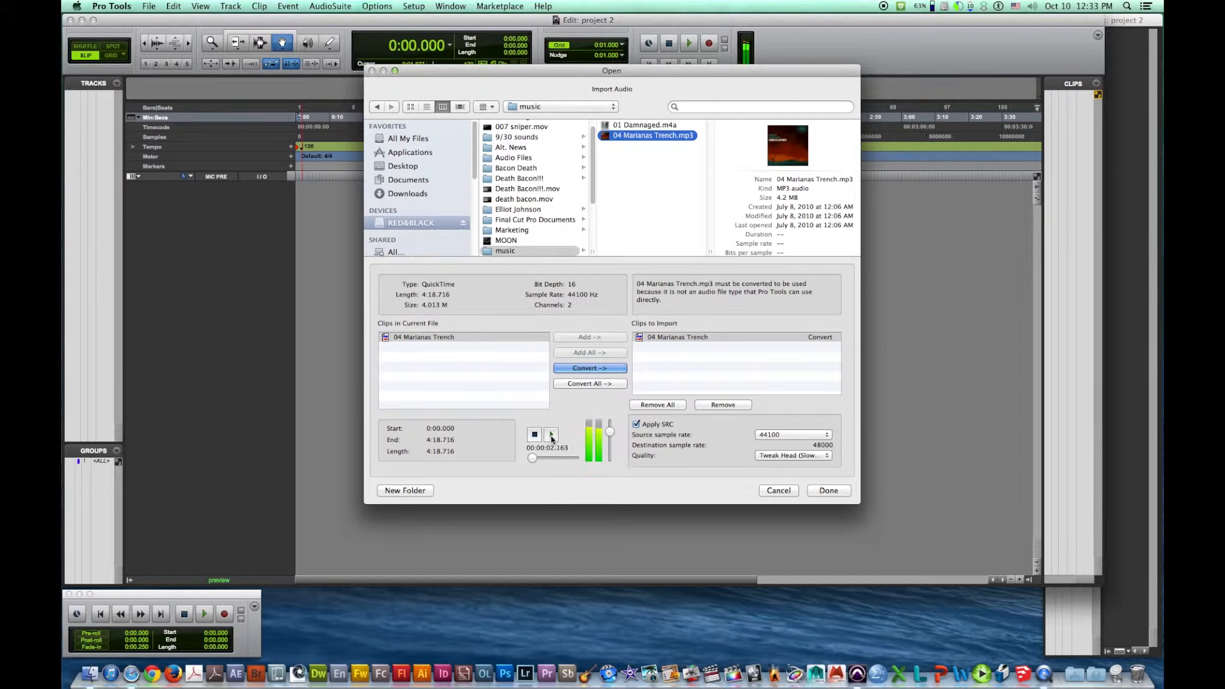
{"action": "left_click", "coordinate": [534, 440]}
{"action": "left_click", "coordinate": [842, 492]}
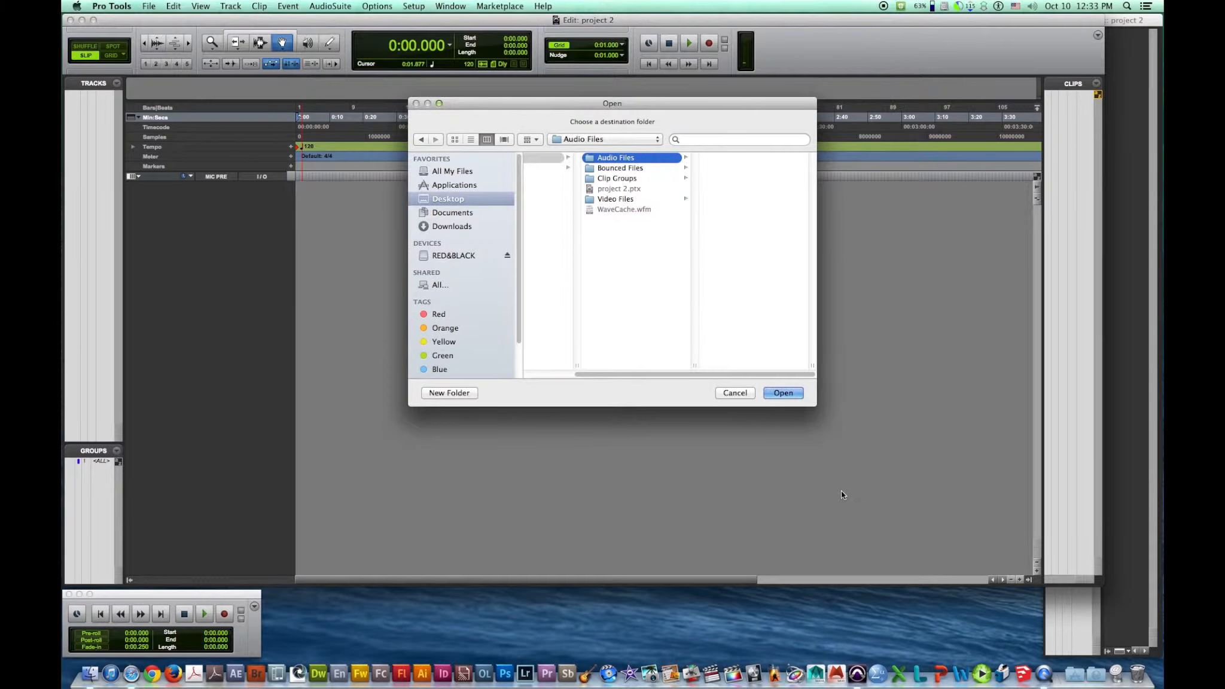
{"action": "left_click", "coordinate": [782, 394]}
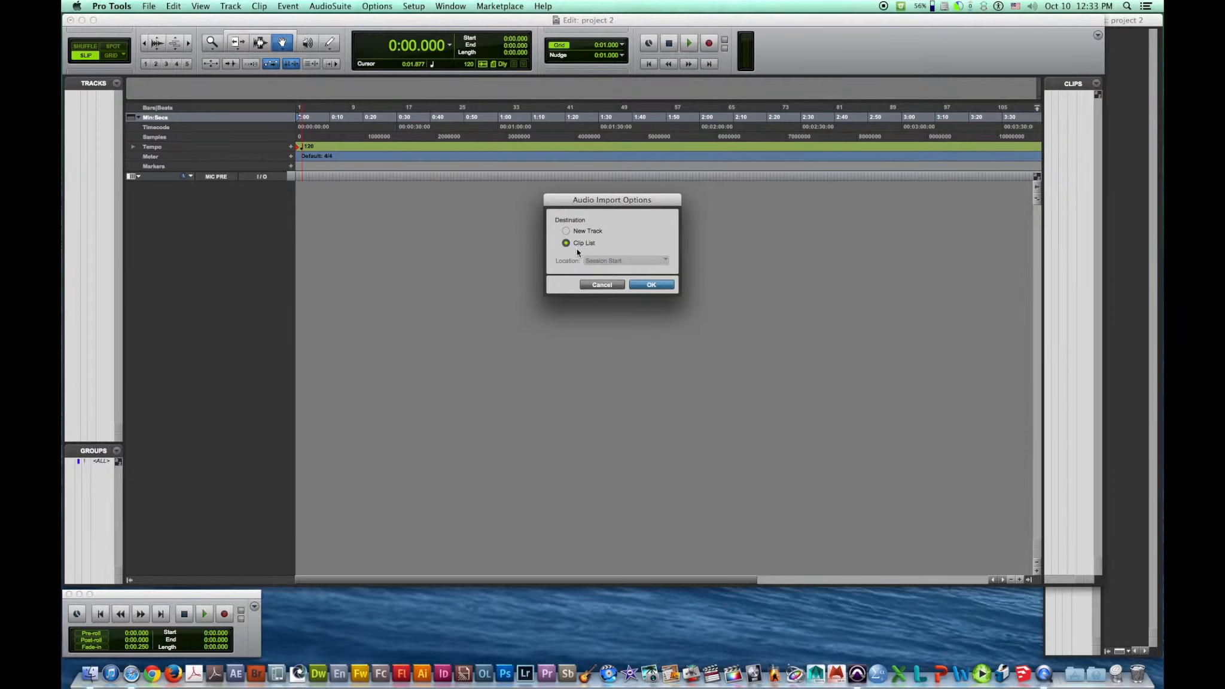
{"action": "left_click", "coordinate": [652, 286]}
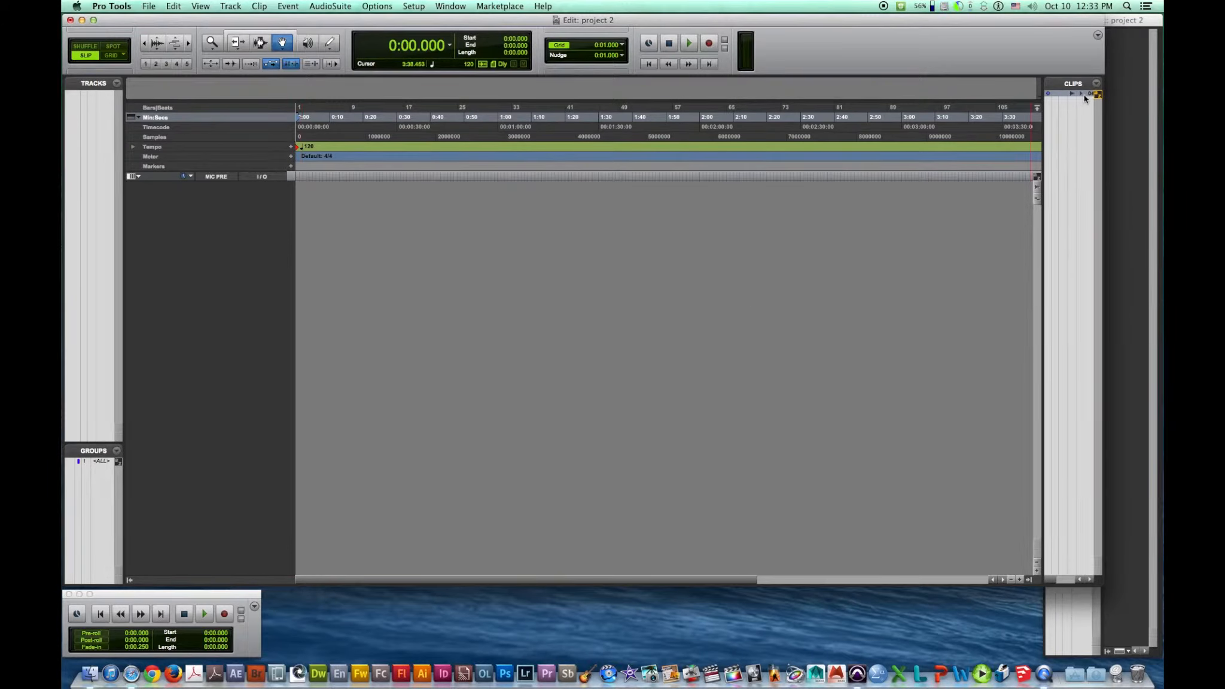
Widen the clip list and place the 04 Marianas Trench clip on a new track at the session start
{"action": "left_click_drag", "start_coordinate": [1043, 191], "coordinate": [981, 191]}
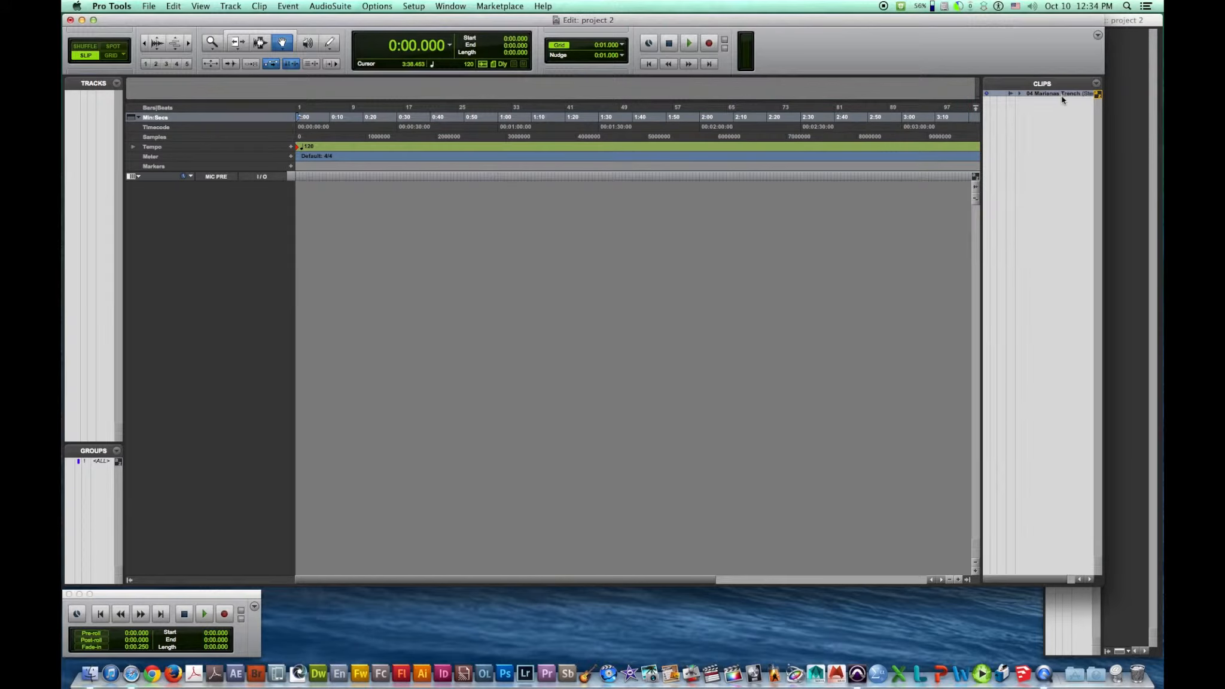
{"action": "left_click_drag", "start_coordinate": [1063, 98], "coordinate": [306, 204]}
{"action": "left_click_drag", "start_coordinate": [421, 225], "coordinate": [399, 218]}
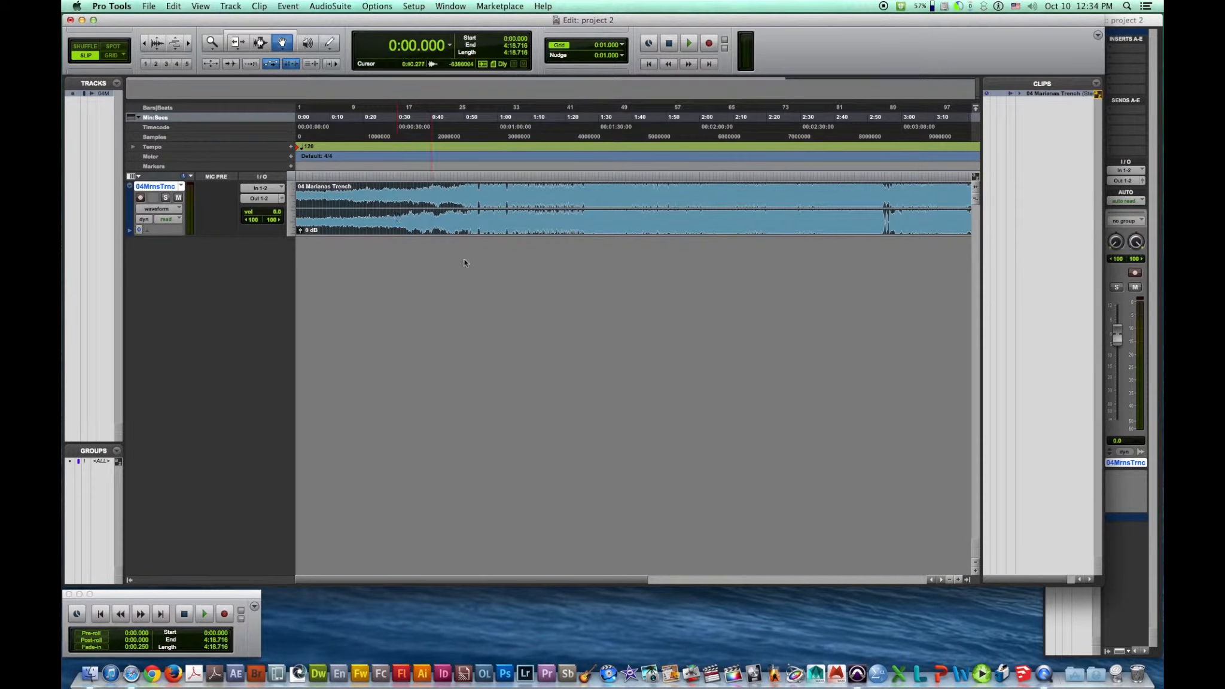
Import 01 Damnaged.m4a from the music folder as a converted clip and place it on a second track at the session start
{"action": "left_click", "coordinate": [149, 6]}
{"action": "mouse_move", "coordinate": [197, 158]}
{"action": "left_click", "coordinate": [277, 174]}
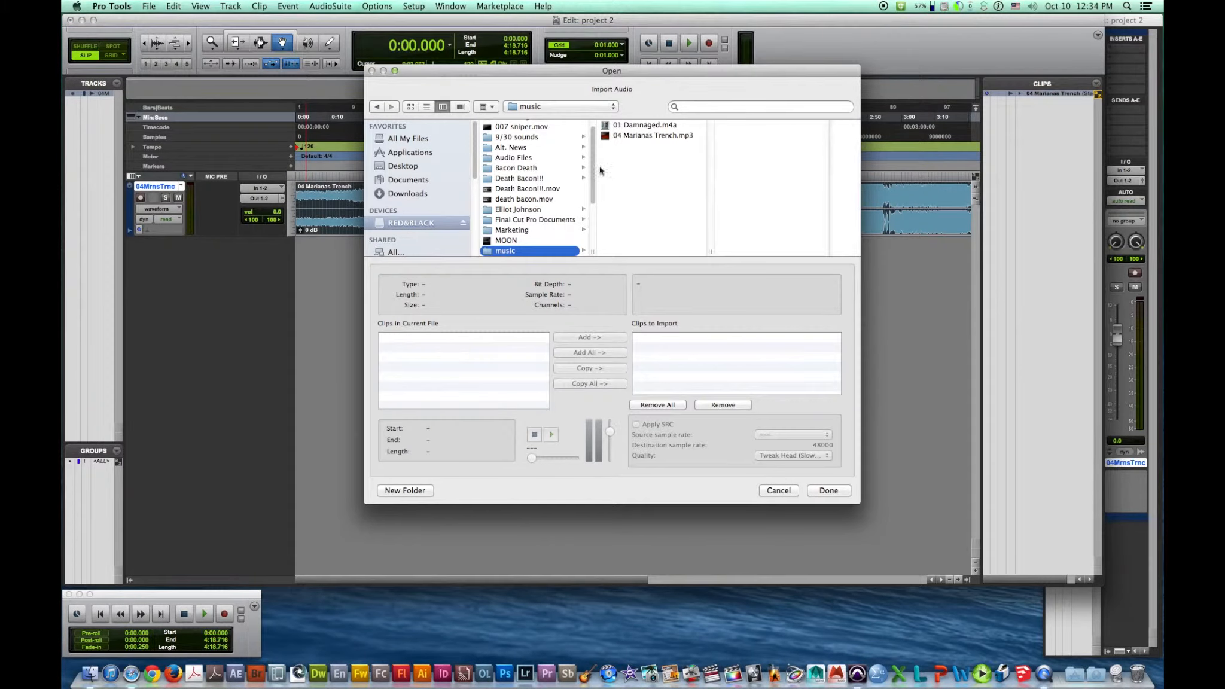
{"action": "left_click", "coordinate": [639, 125]}
{"action": "left_click", "coordinate": [589, 368]}
{"action": "left_click", "coordinate": [828, 490]}
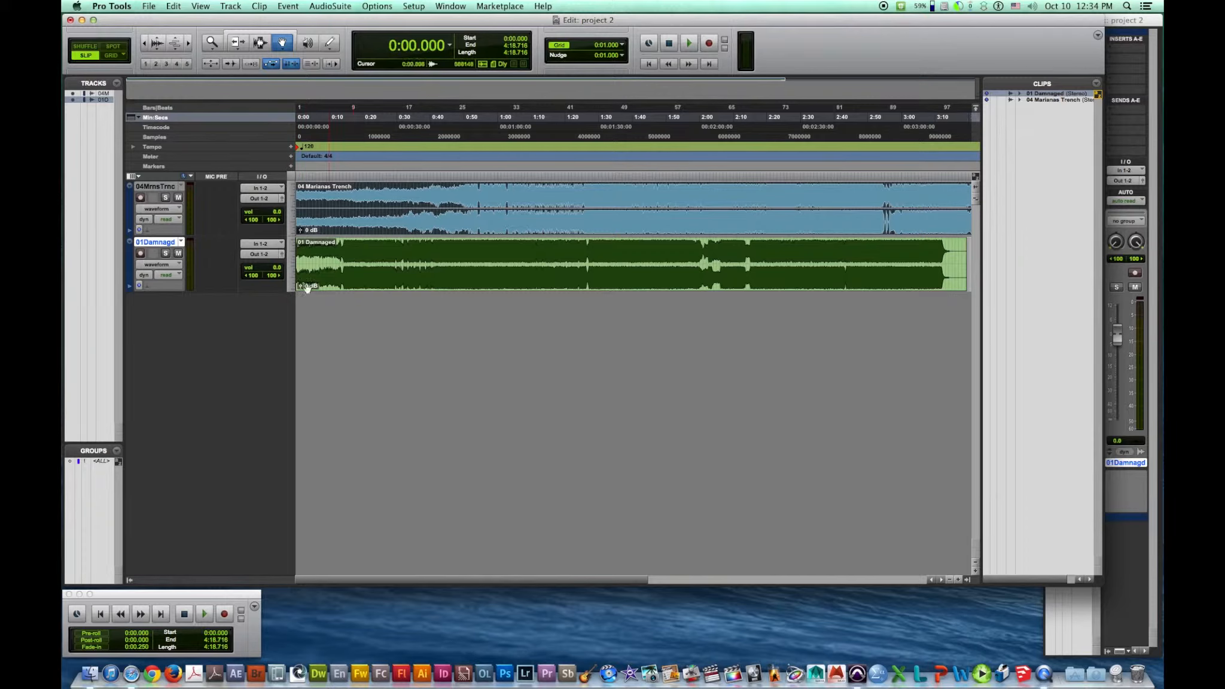
Play the session with the 01 Damnaged track muted, and unmute the track after stopping playback
{"action": "left_click", "coordinate": [178, 254]}
{"action": "key", "text": "space"}
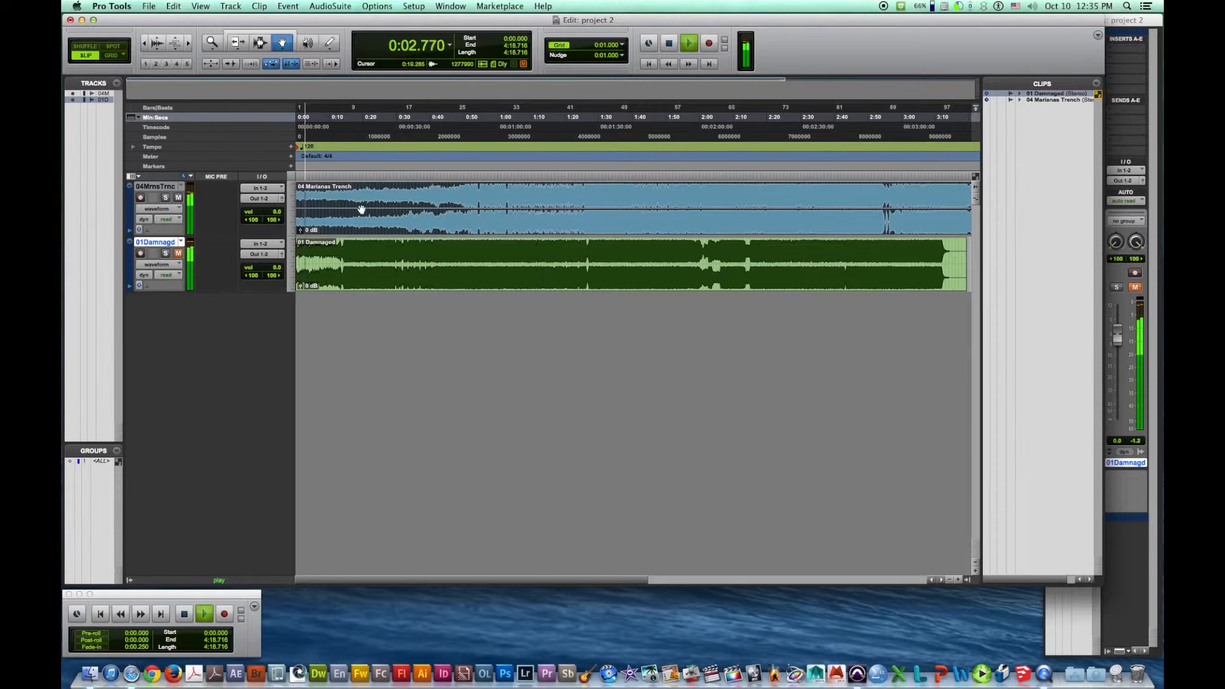
{"action": "key", "text": "space"}
{"action": "left_click", "coordinate": [178, 254]}
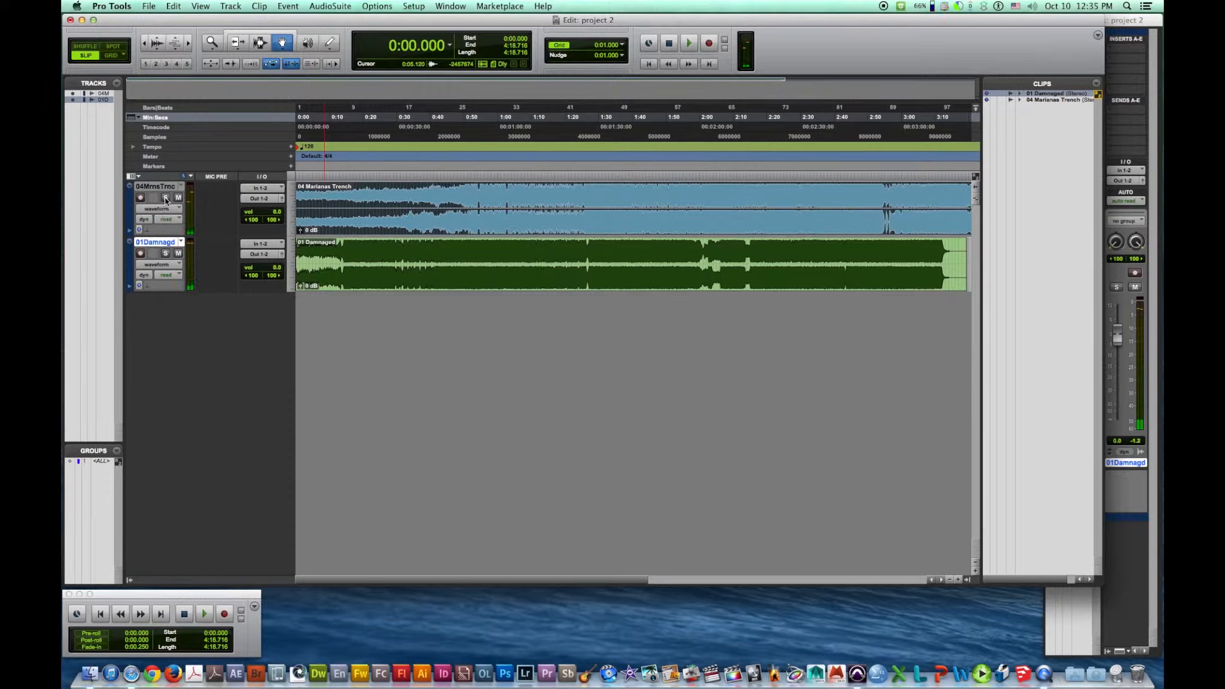
Play the session with the 04 Marianas Trench track soloed, and remove the solo after stopping playback
{"action": "left_click", "coordinate": [166, 198]}
{"action": "key", "text": "space"}
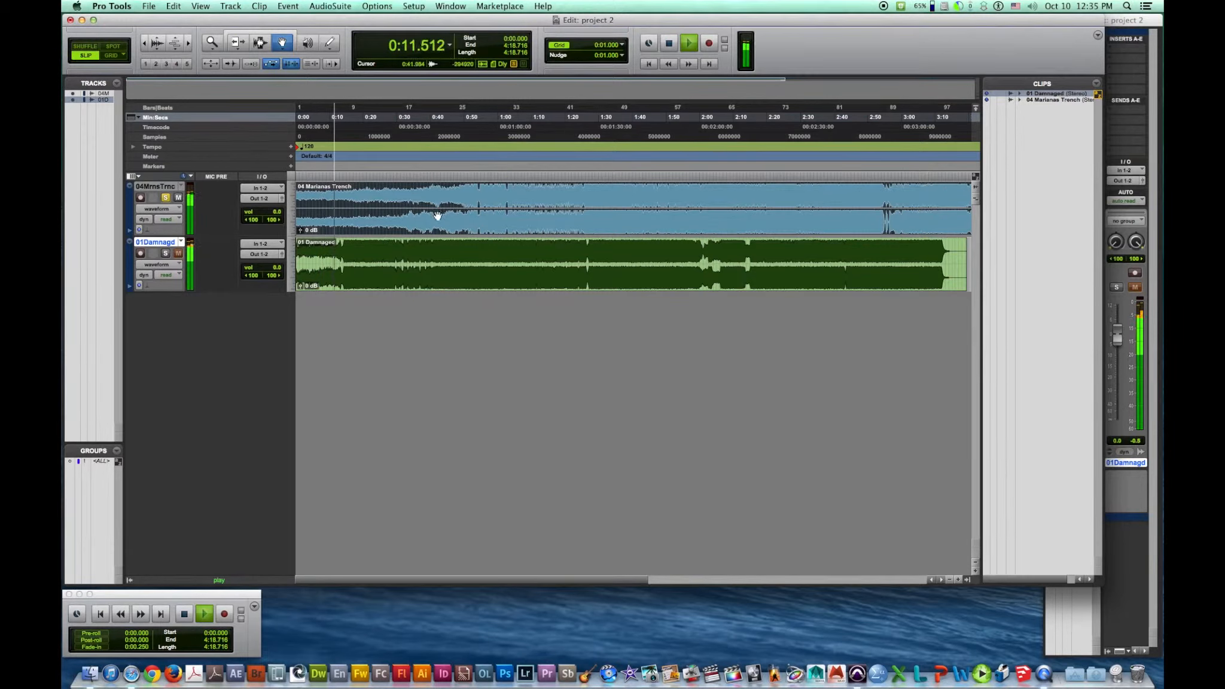
{"action": "key", "text": "space"}
{"action": "left_click", "coordinate": [165, 198]}
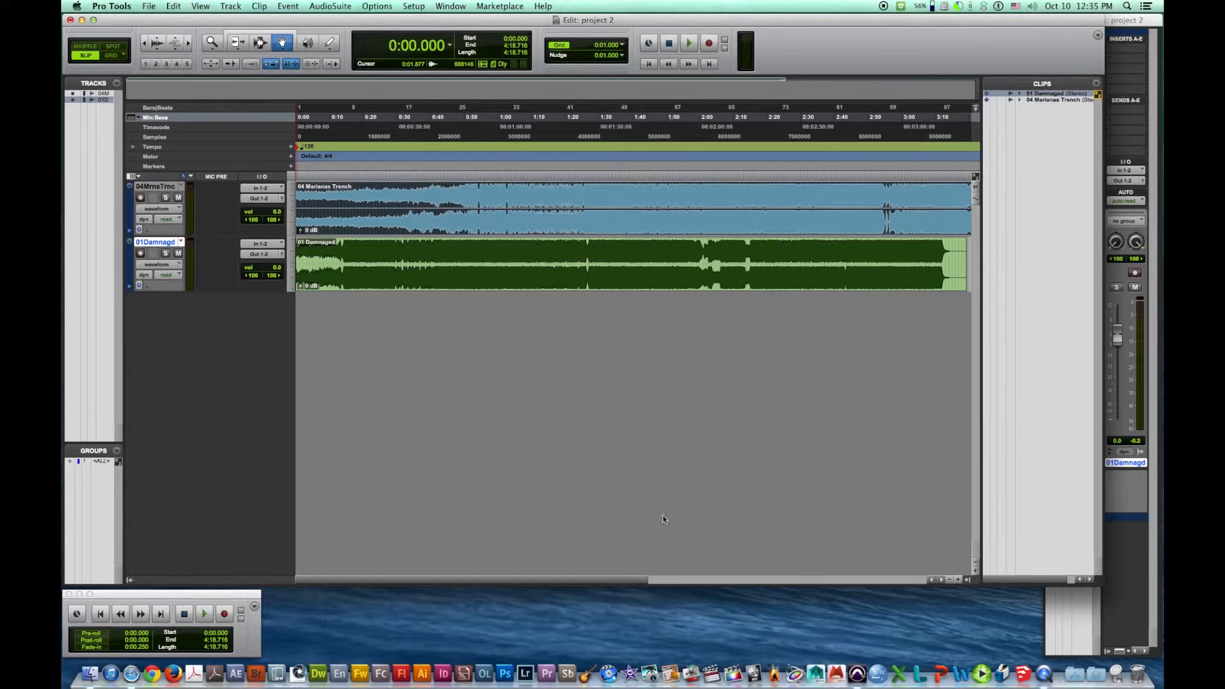
Using the Smart Tool, trim the 01 Damnaged clip to about 2:01 and position it to start at about 1:07
{"action": "key", "text": "super+bracketleft"}
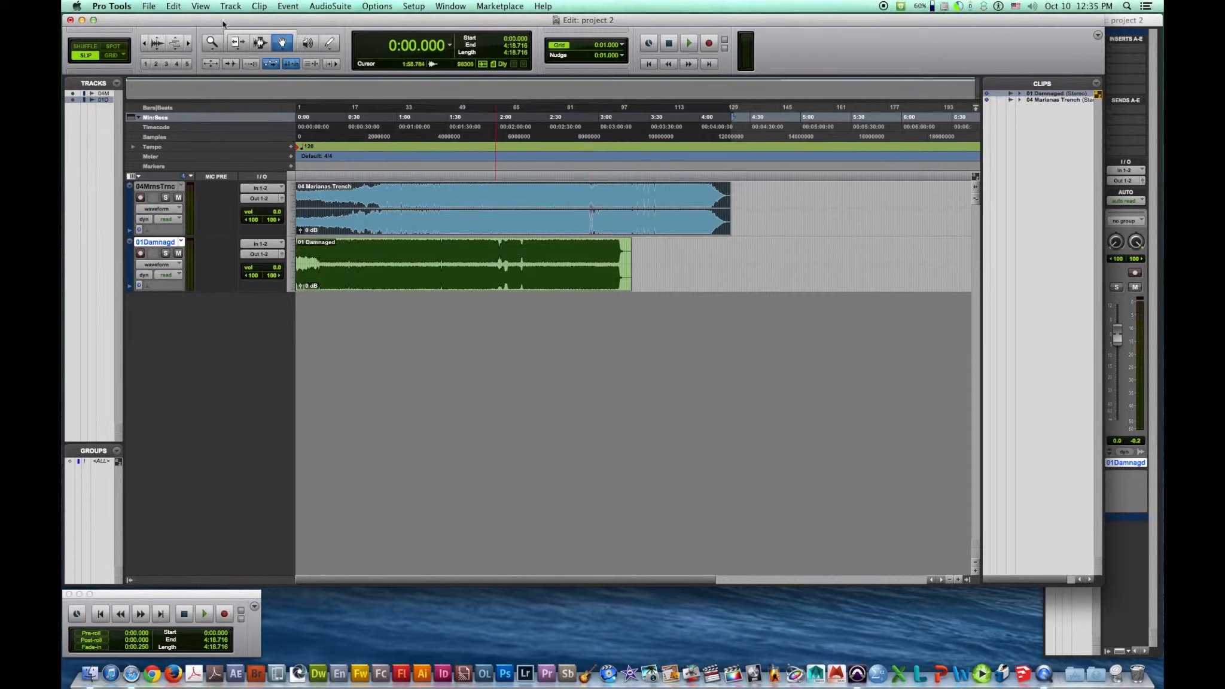
{"action": "left_click", "coordinate": [250, 35]}
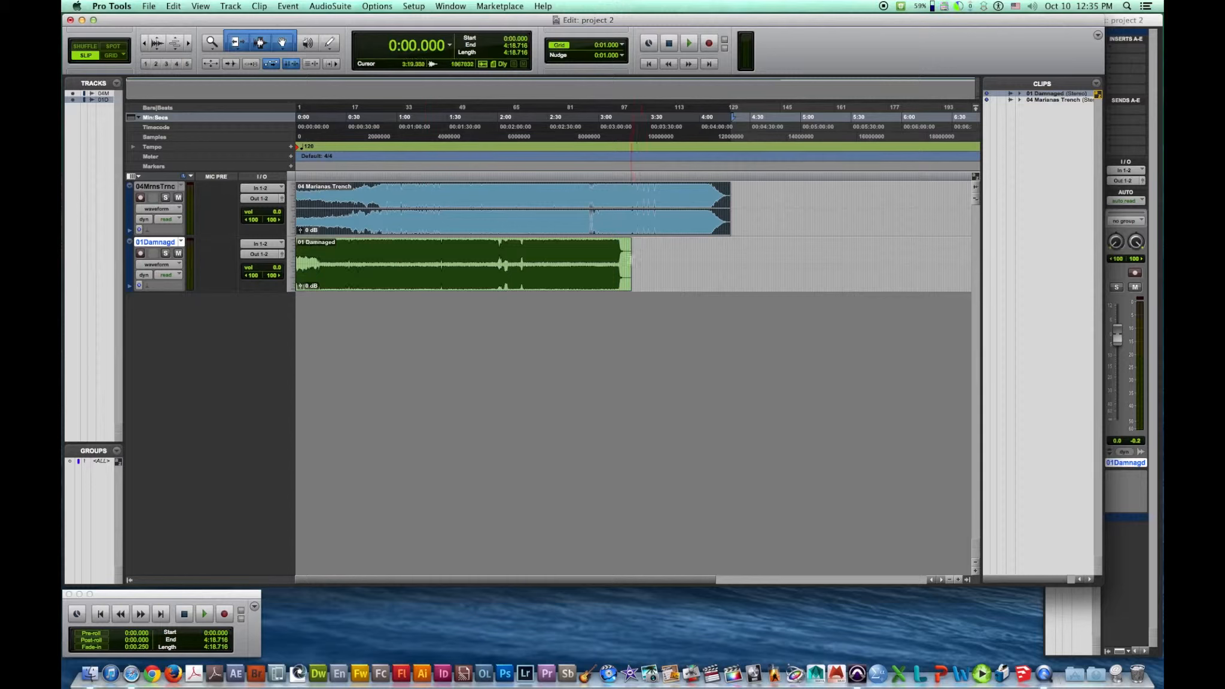
{"action": "left_click_drag", "start_coordinate": [629, 258], "coordinate": [581, 289]}
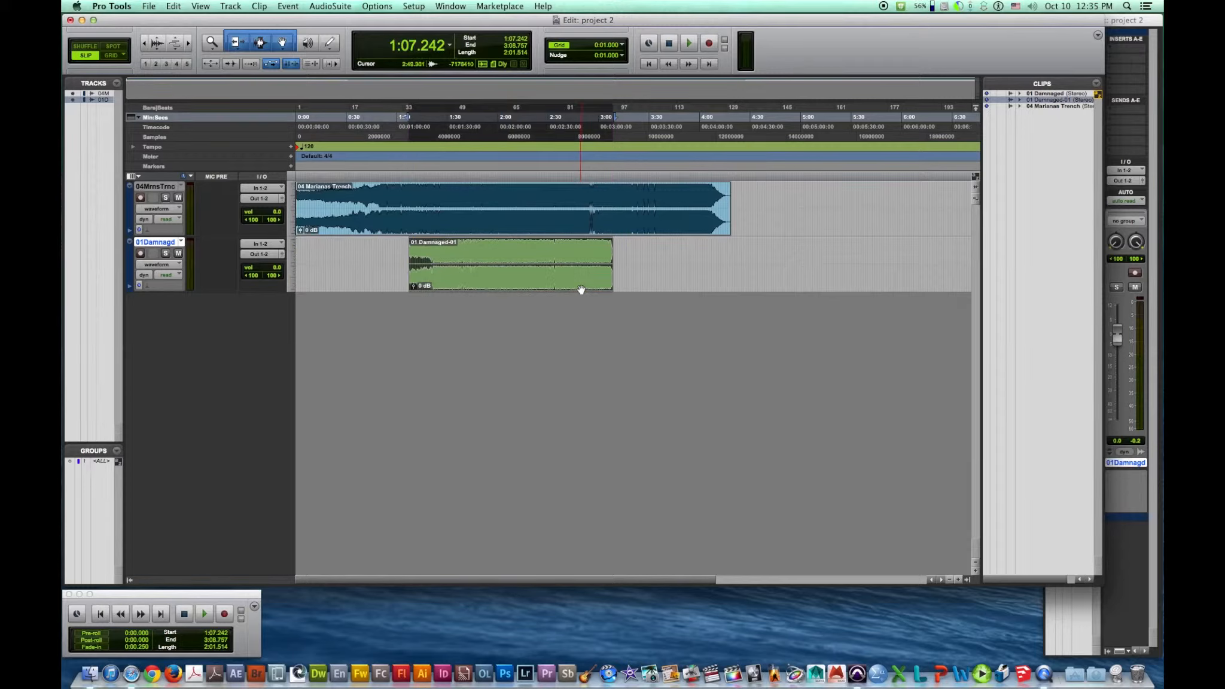
Split the 04 Marianas Trench clip at 1:55.370, trim the first part to end at 1:03.488 and the second to start at about 3:07.7
{"action": "left_click", "coordinate": [489, 196]}
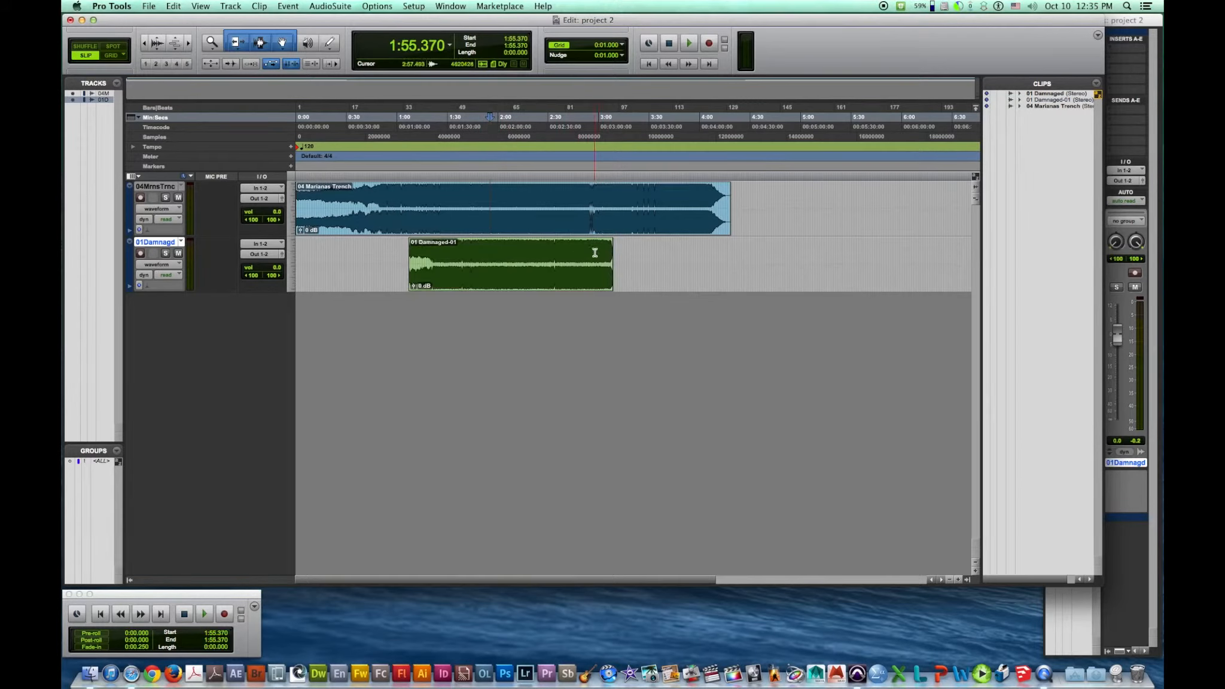
{"action": "key", "text": "super+e"}
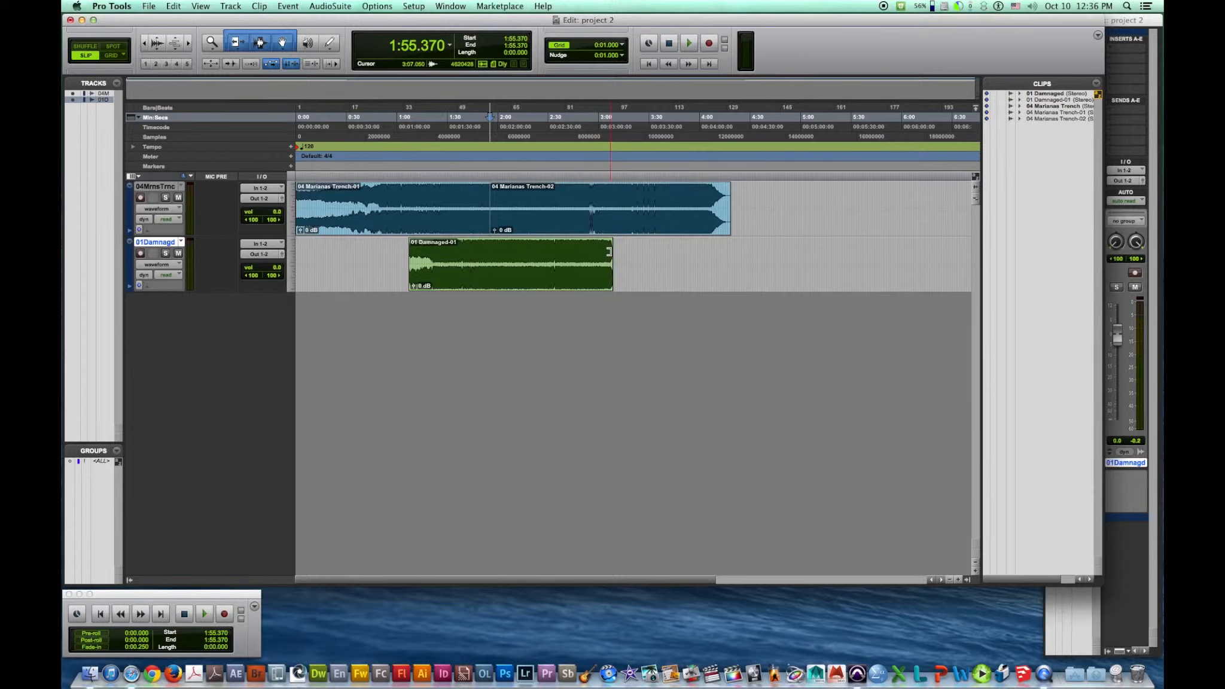
{"action": "left_click_drag", "start_coordinate": [487, 204], "coordinate": [401, 206]}
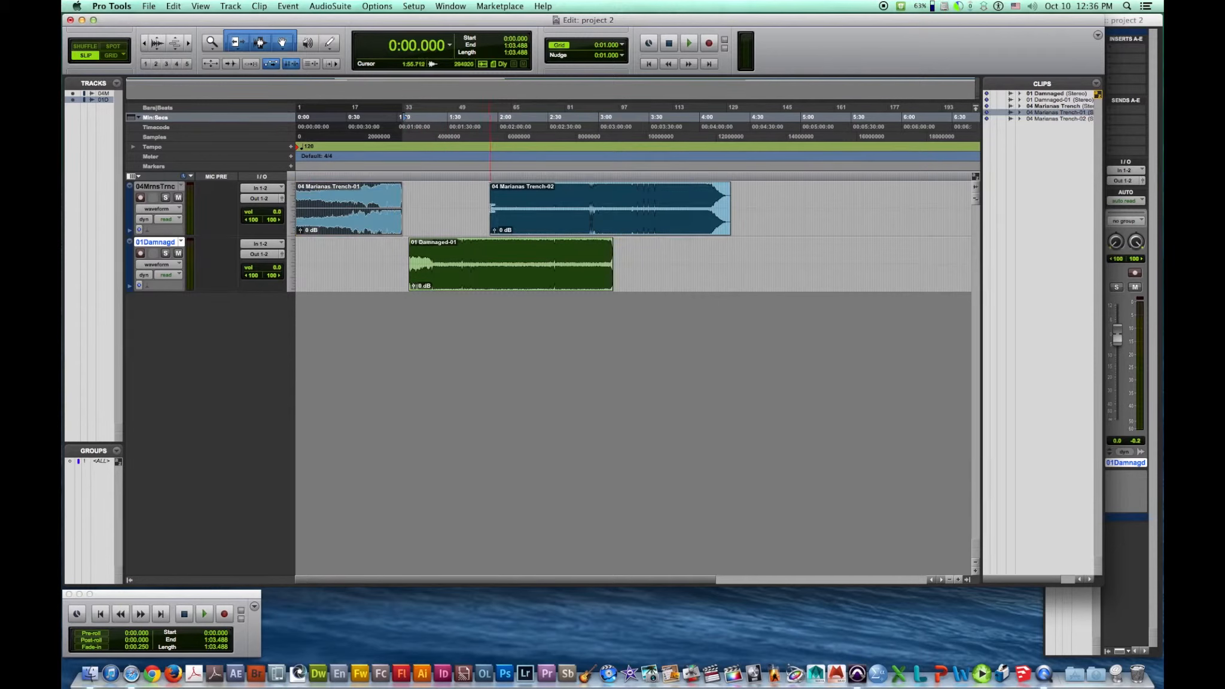
{"action": "left_click_drag", "start_coordinate": [492, 207], "coordinate": [613, 221]}
Slide the 01 Damnaged clip against the end of the first Marianas Trench part and move the second part directly after it, at 3:04.661
{"action": "left_click_drag", "start_coordinate": [563, 285], "coordinate": [560, 288]}
{"action": "left_click", "coordinate": [638, 228]}
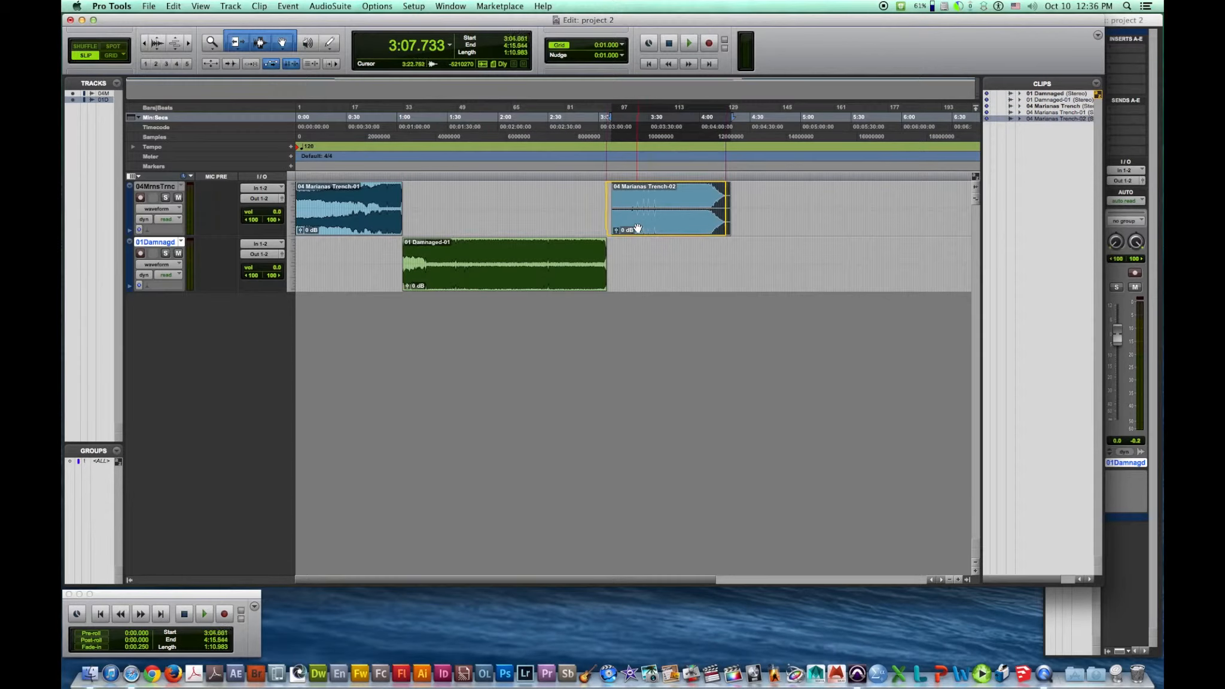
{"action": "left_click_drag", "start_coordinate": [638, 228], "coordinate": [638, 228]}
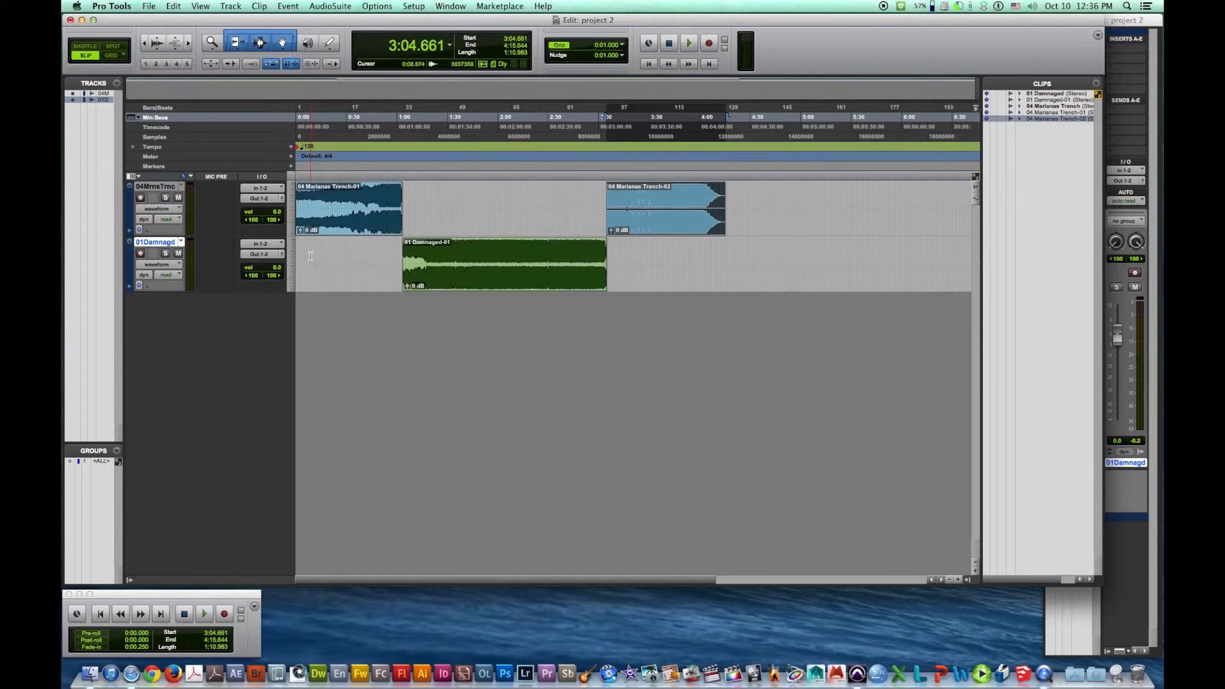
Lower the 01 Damnaged track's volume automation shortly after its clip begins, using breakpoints, and set the second Marianas Trench clip's gain to -3.8 dB
{"action": "left_click", "coordinate": [178, 266]}
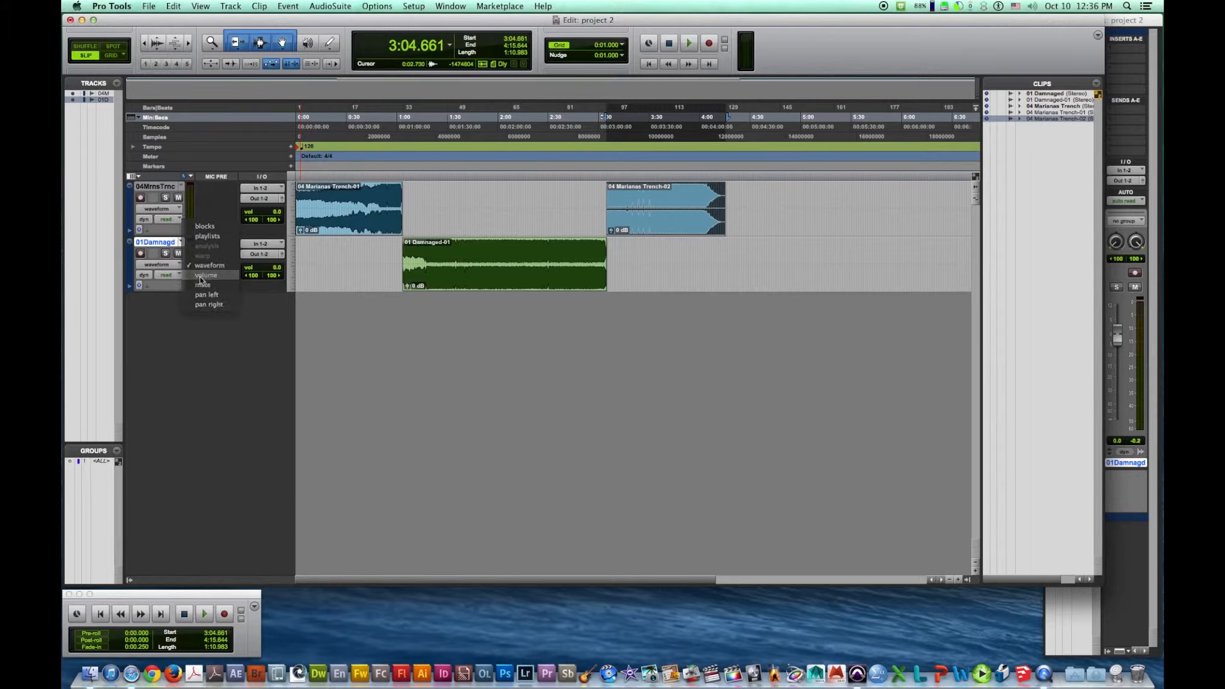
{"action": "left_click", "coordinate": [219, 276]}
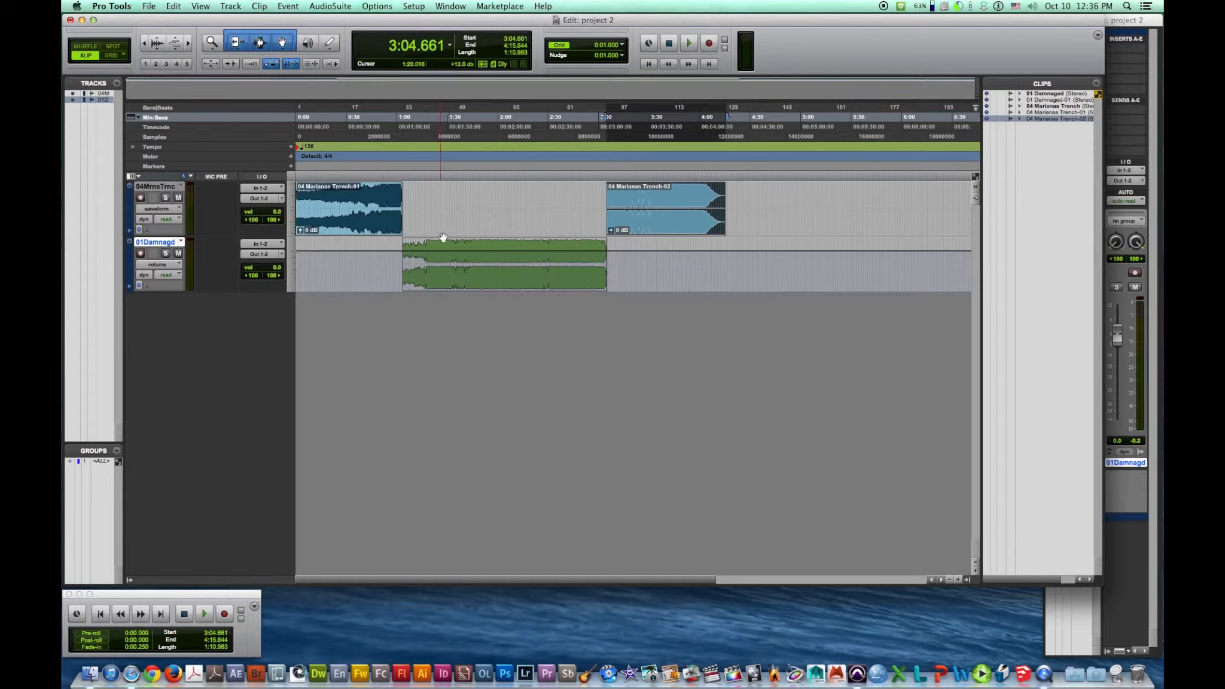
{"action": "left_click", "coordinate": [284, 45]}
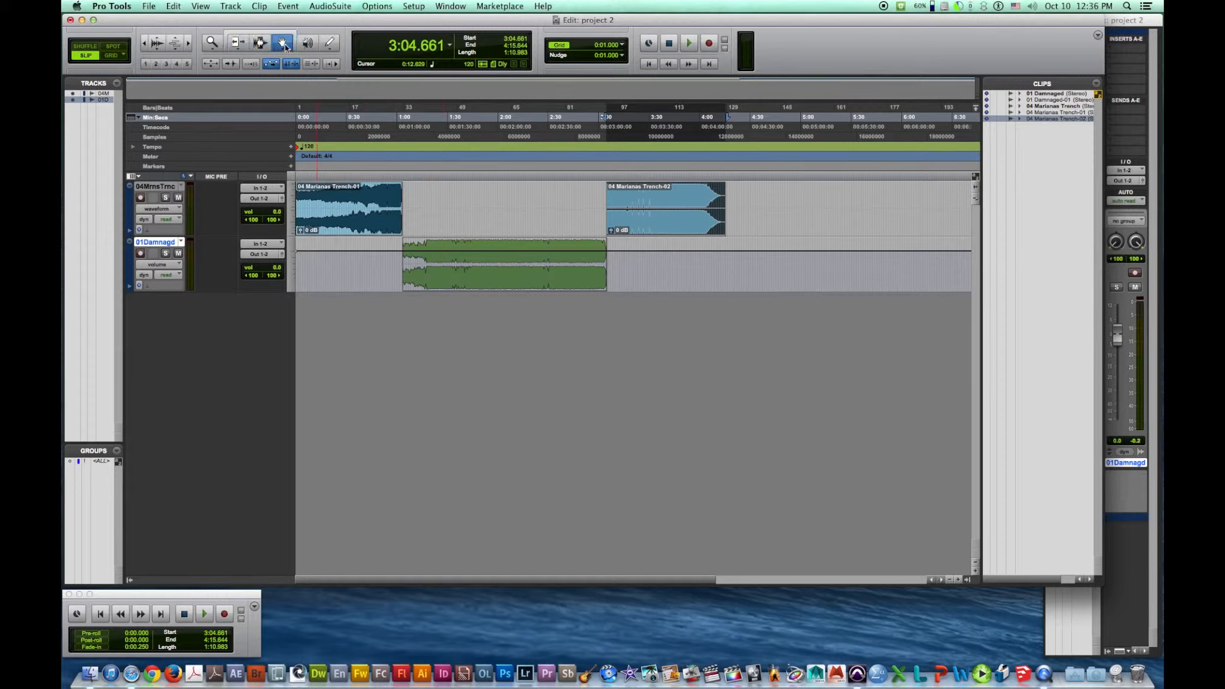
{"action": "left_click", "coordinate": [423, 252]}
{"action": "left_click_drag", "start_coordinate": [428, 251], "coordinate": [426, 260]}
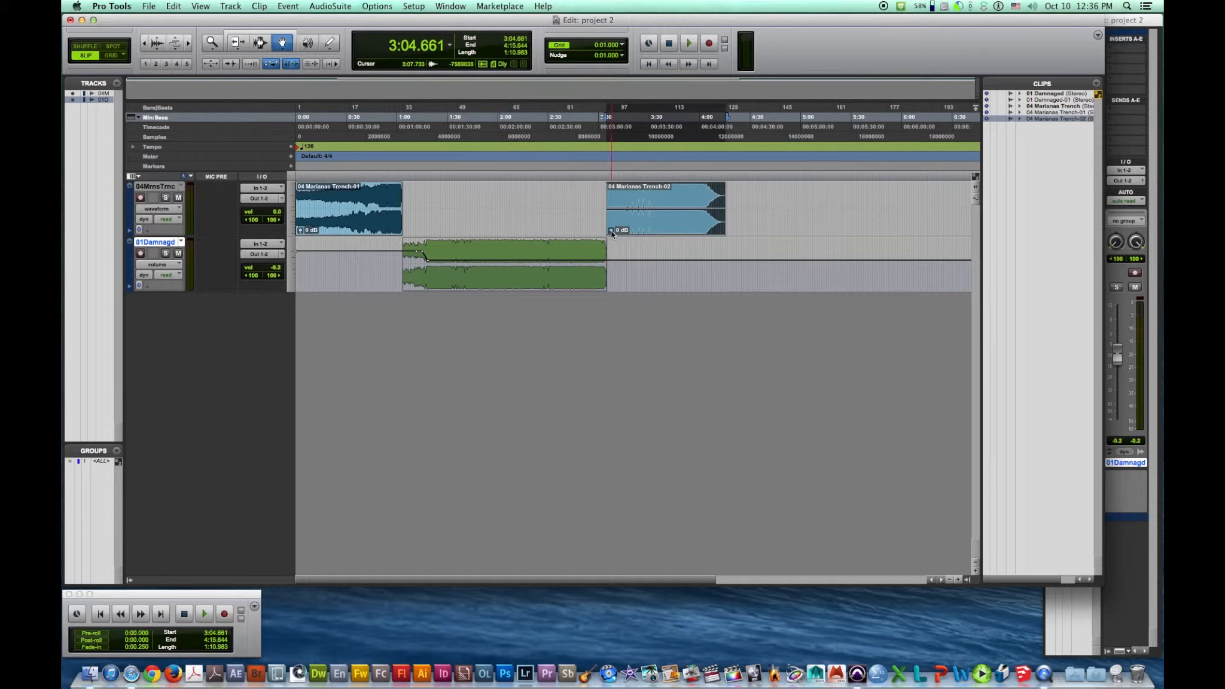
{"action": "left_click_drag", "start_coordinate": [612, 229], "coordinate": [611, 231]}
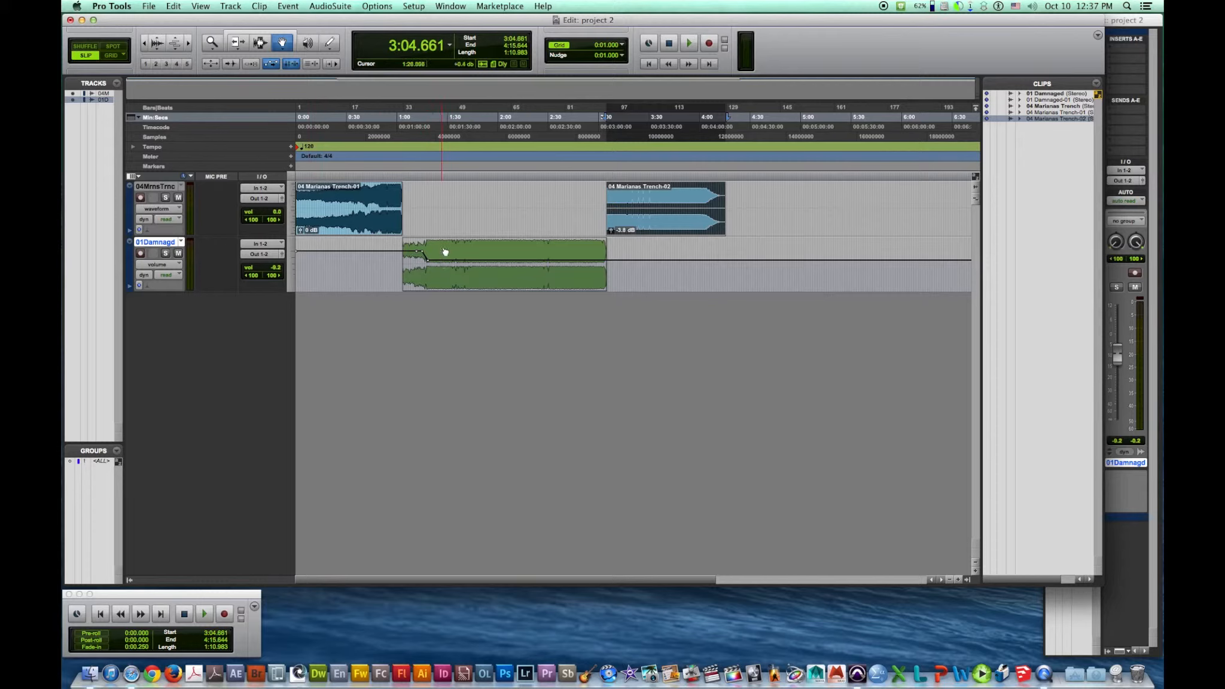
Bring the Mix window to the front
{"action": "left_click", "coordinate": [447, 6]}
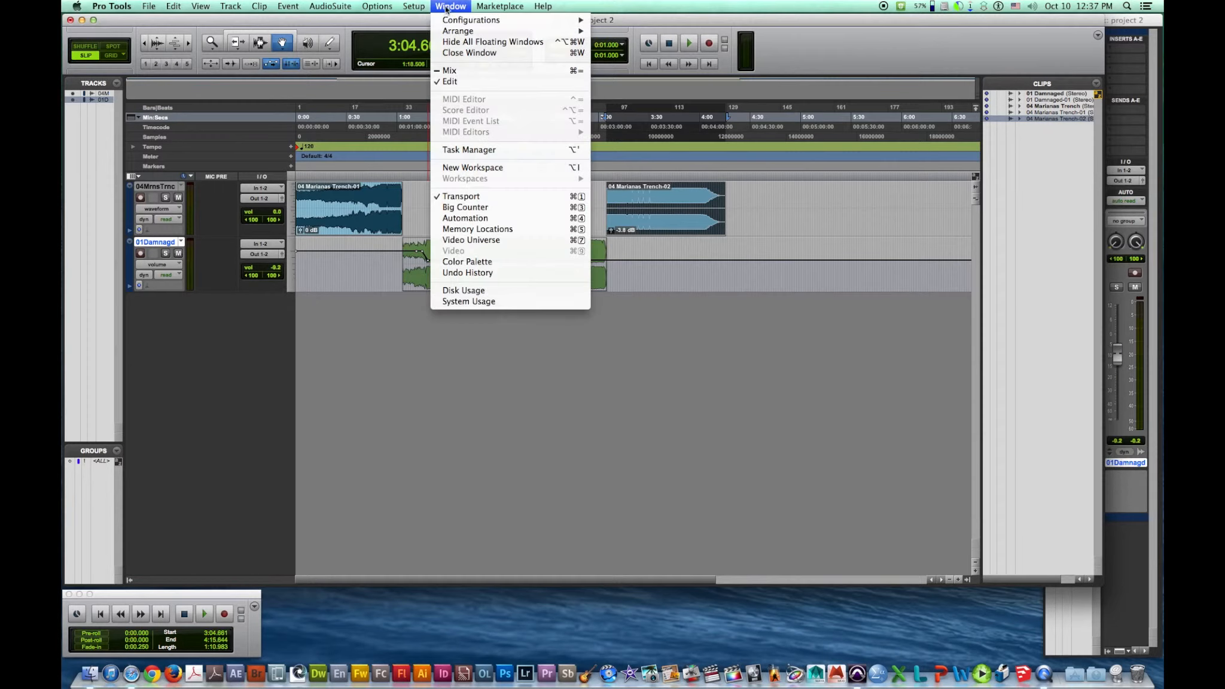
{"action": "left_click", "coordinate": [452, 68]}
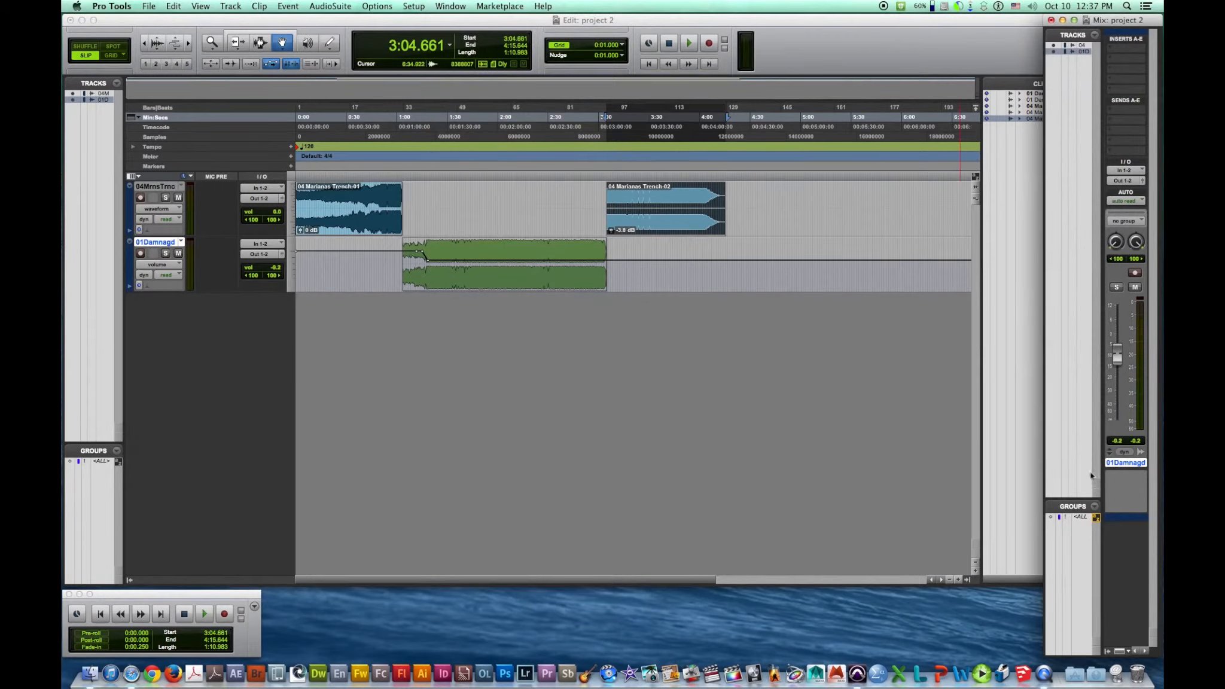
Reposition and widen the Mix window to show both tracks, then lower the 04 Marianas Trench track's fader to about -14.8 dB during playback
{"action": "left_click_drag", "start_coordinate": [1127, 21], "coordinate": [653, 24]}
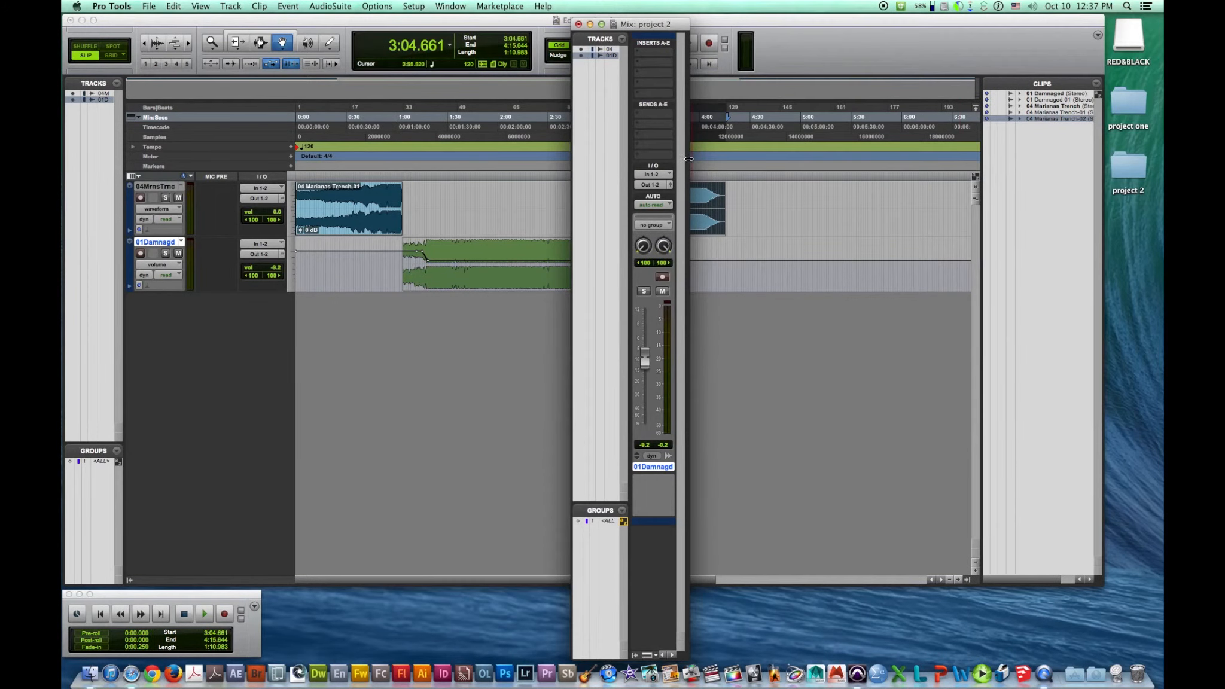
{"action": "left_click_drag", "start_coordinate": [687, 161], "coordinate": [957, 162]}
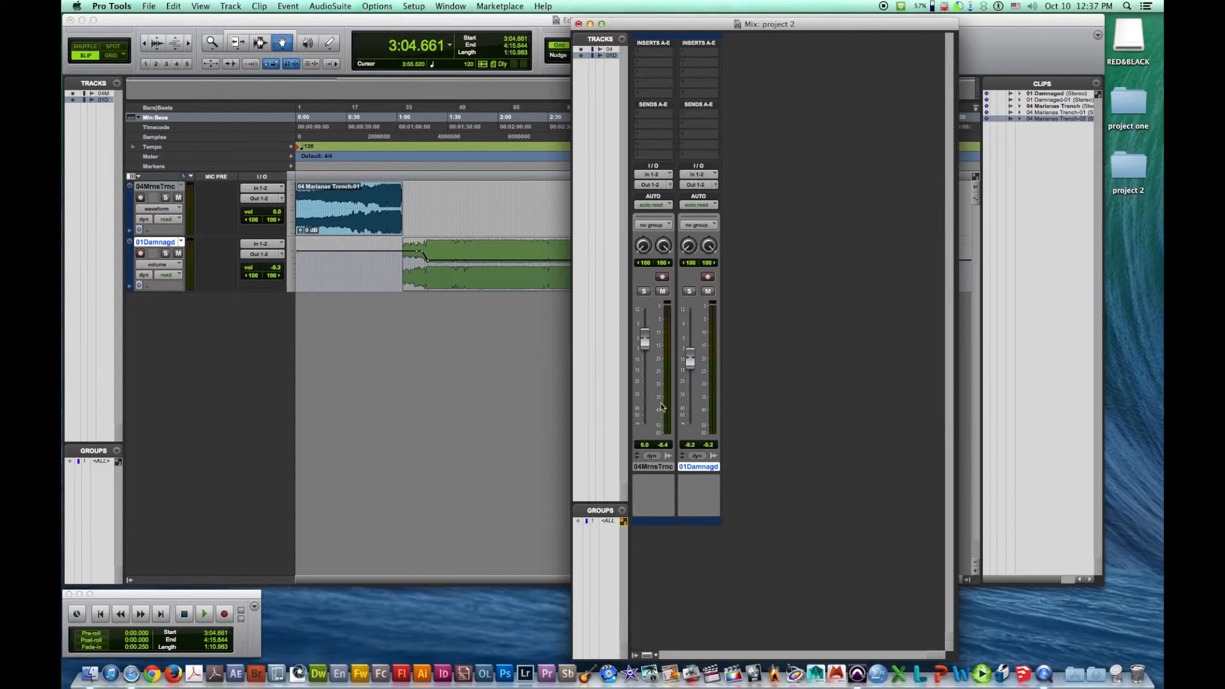
{"action": "key", "text": "space"}
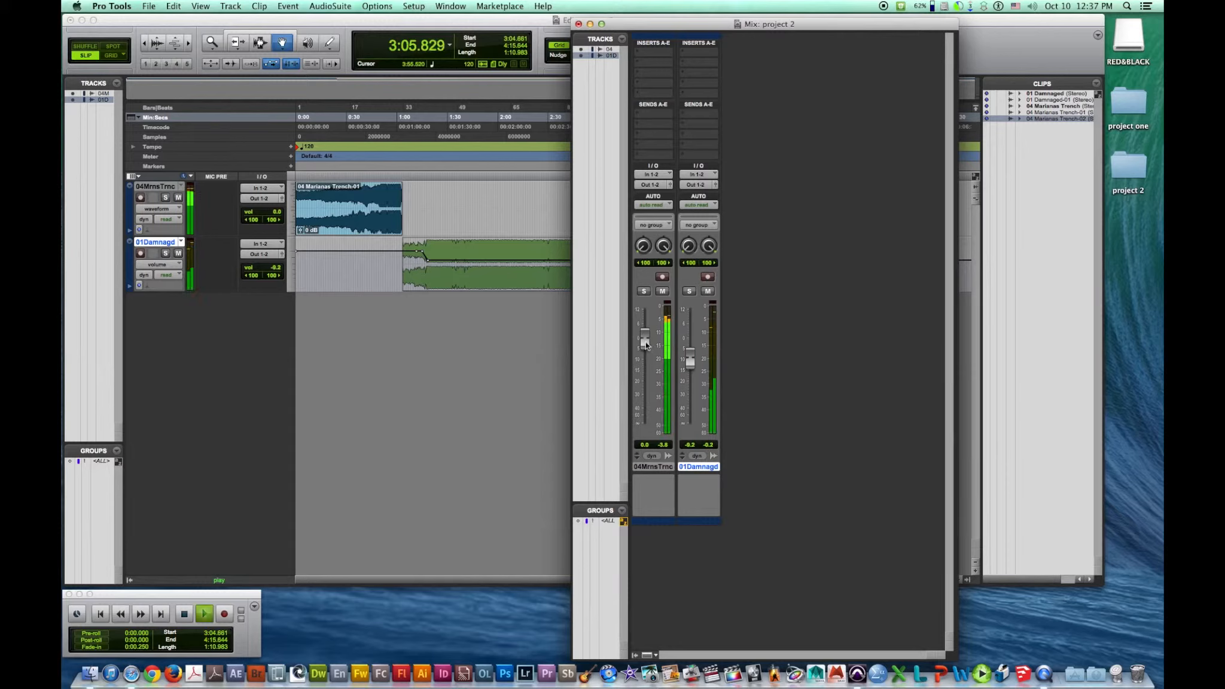
{"action": "left_click_drag", "start_coordinate": [645, 341], "coordinate": [665, 366]}
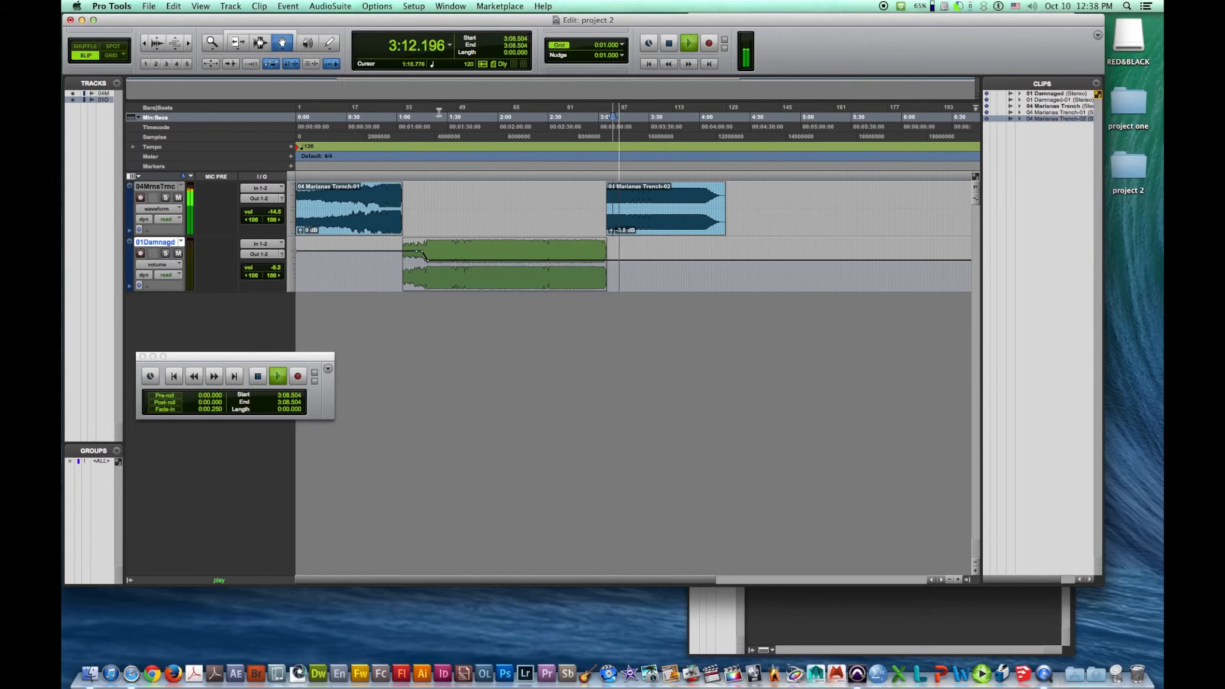
Play back a short stretch of the second Marianas Trench clip from about 3:12.9 to check its level, and stop playback
{"action": "key", "text": "space"}
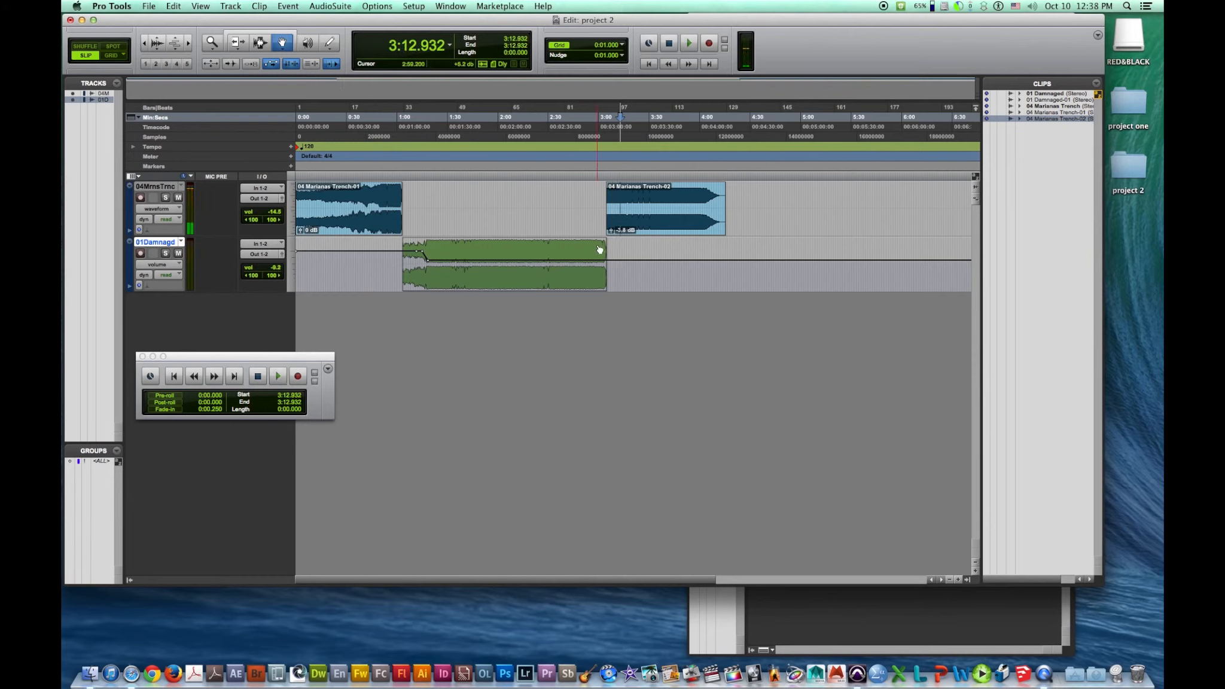
{"action": "key", "text": "space"}
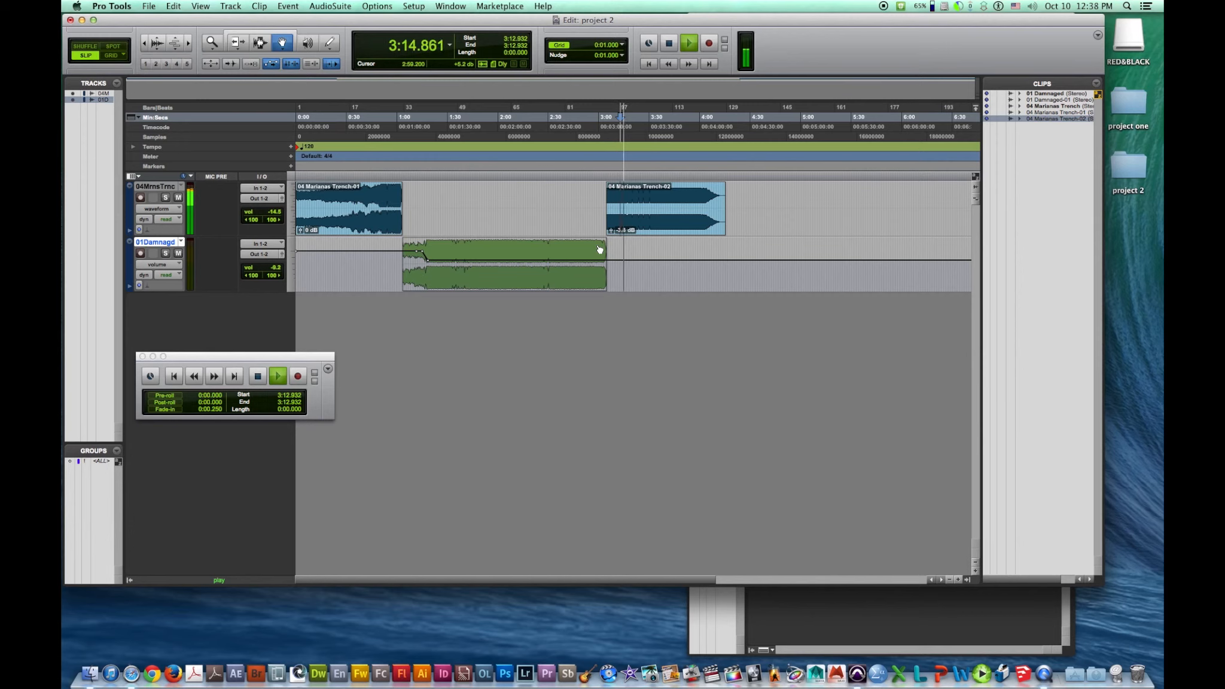
{"action": "key", "text": "space"}
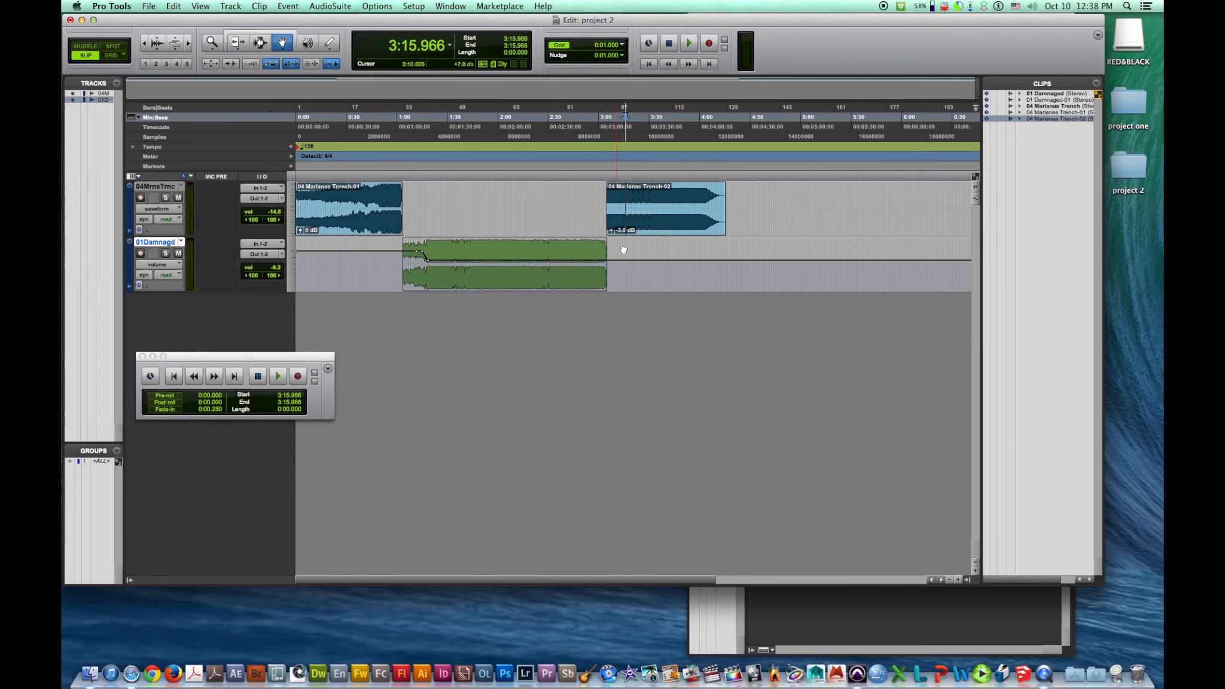
{"action": "left_click", "coordinate": [1044, 676]}
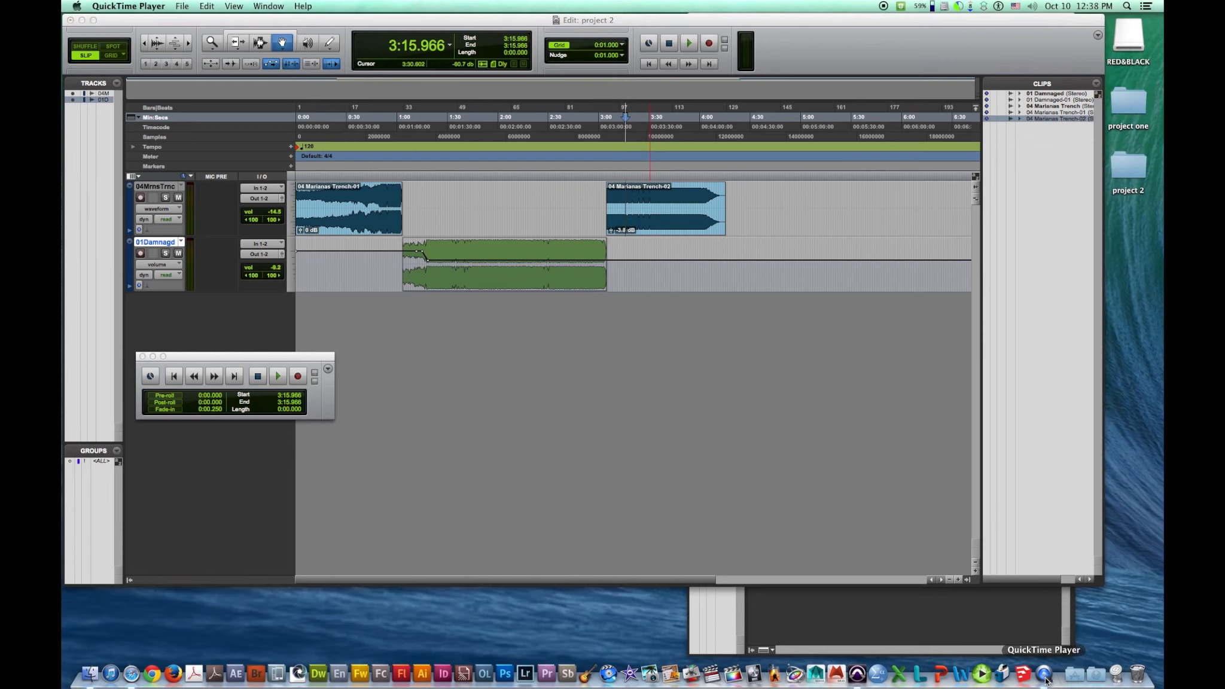